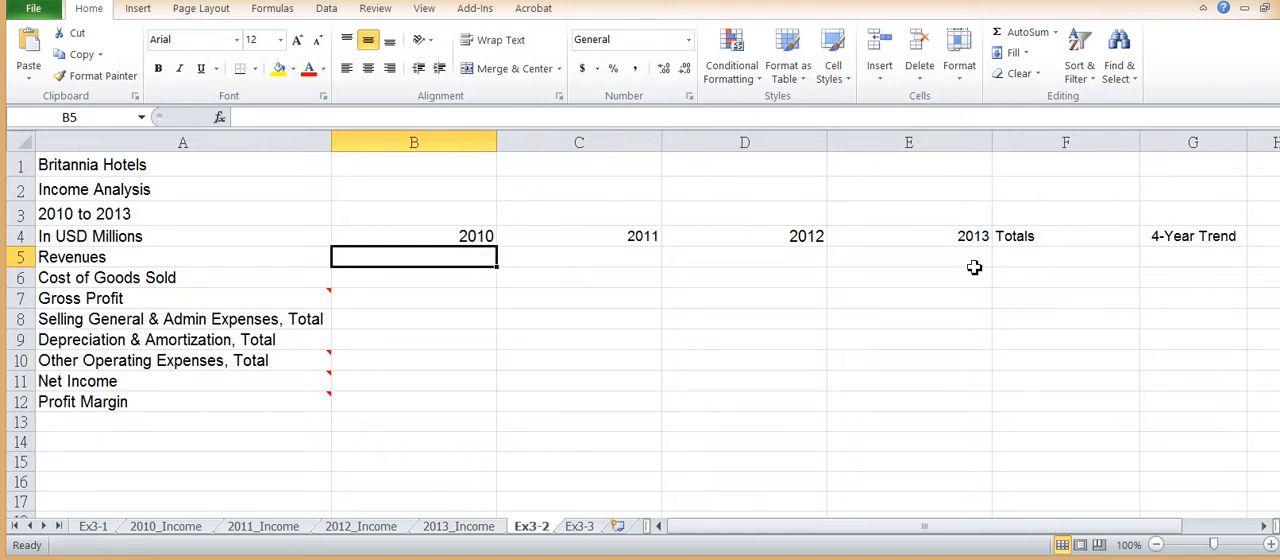
Step: Review the 2010_Income to 2013_Income sheets as sources for the yearly Revenues cells B5:E5 on Ex3-2
{"action": "left_click_drag", "start_coordinate": [478, 256], "coordinate": [879, 259]}
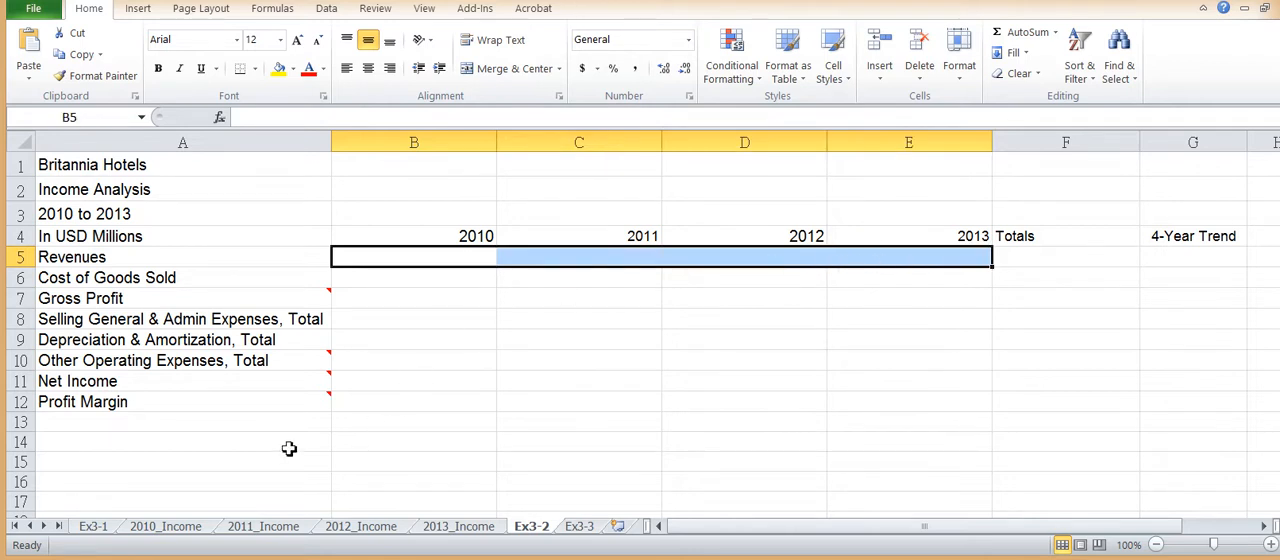
{"action": "left_click", "coordinate": [166, 530]}
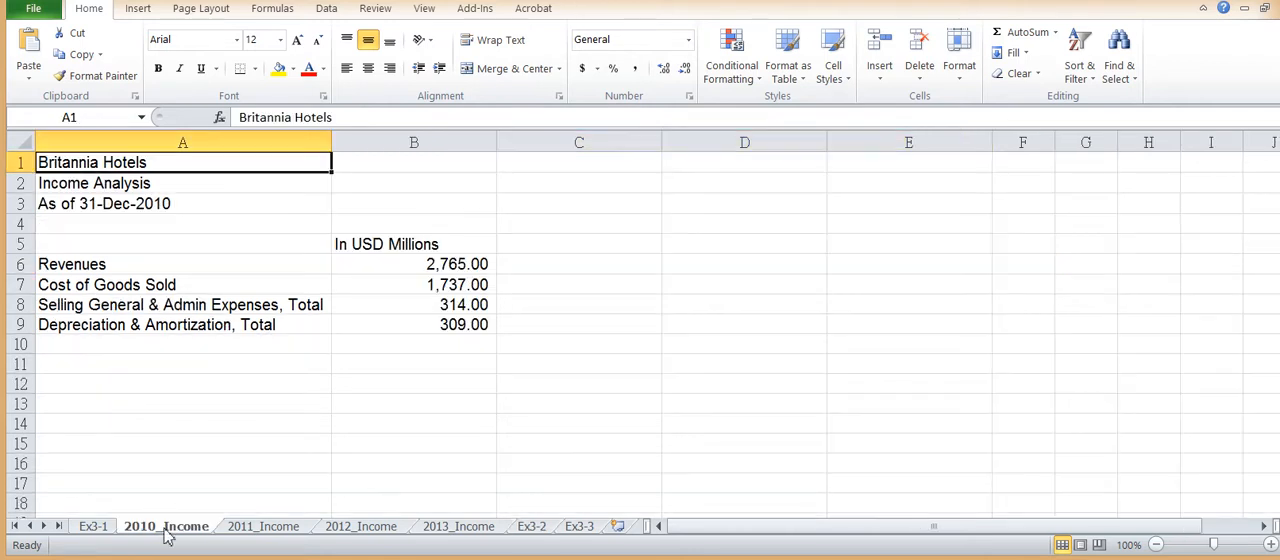
{"action": "left_click", "coordinate": [253, 530]}
{"action": "left_click", "coordinate": [355, 530]}
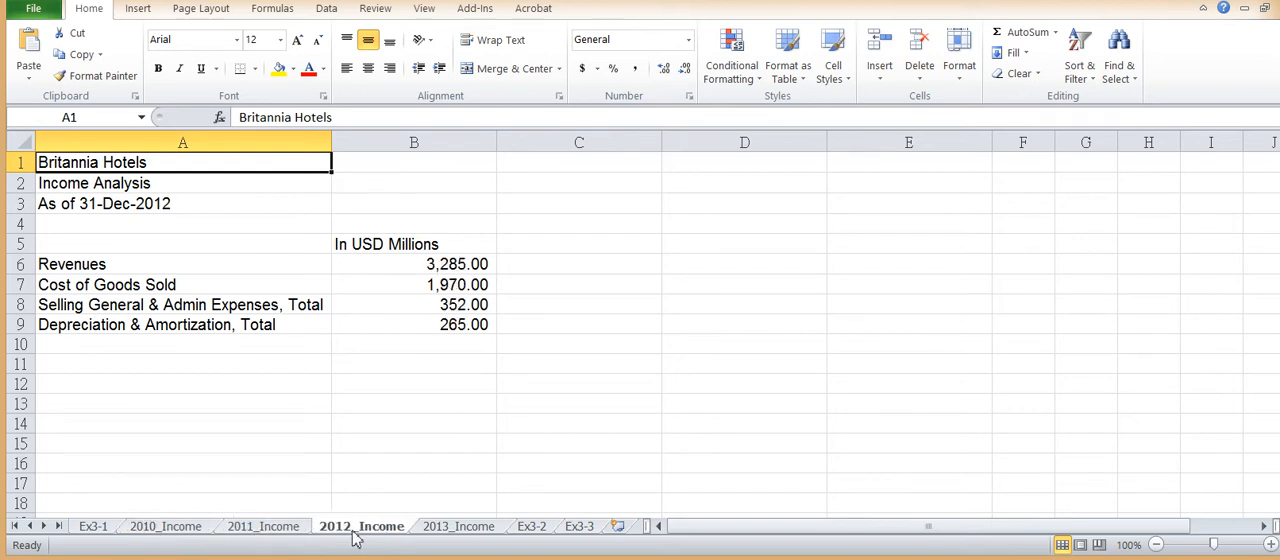
{"action": "left_click", "coordinate": [461, 532]}
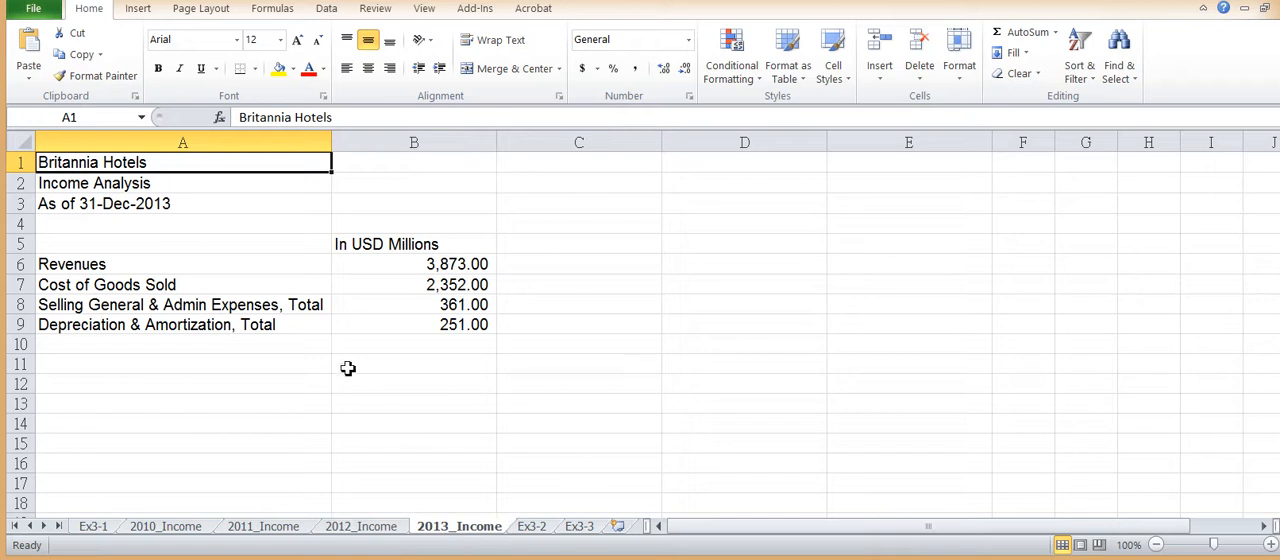
{"action": "left_click", "coordinate": [536, 528]}
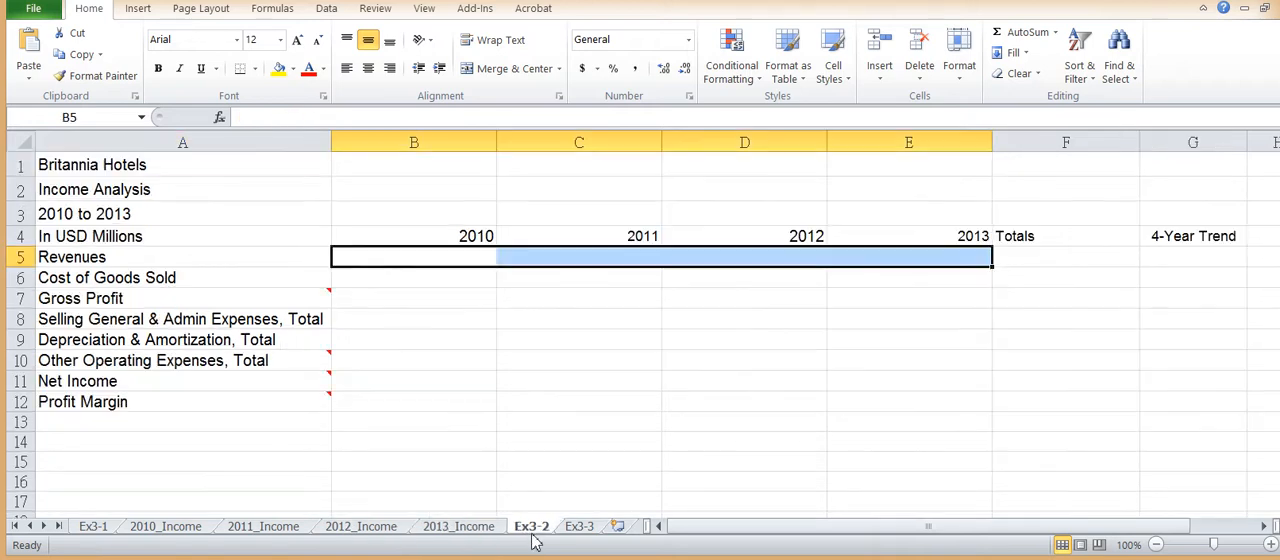
Step: Link the 2010 Revenues cell B5 on Ex3-2 to its source with the formula =2010_Income!B6
{"action": "left_click", "coordinate": [428, 263]}
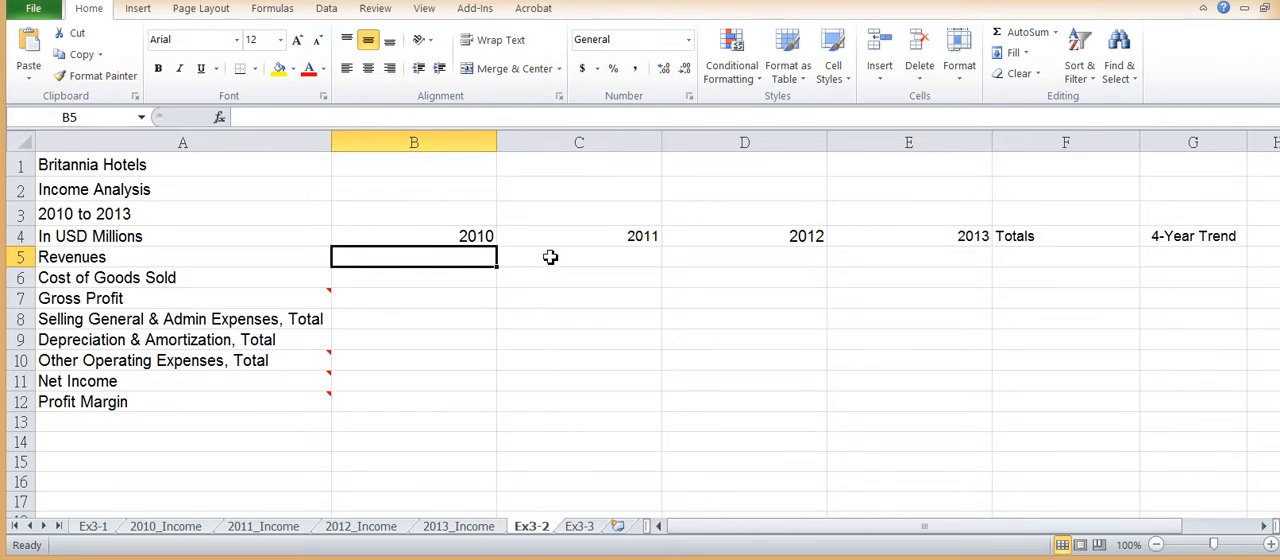
{"action": "left_click", "coordinate": [168, 528]}
{"action": "left_click", "coordinate": [437, 266]}
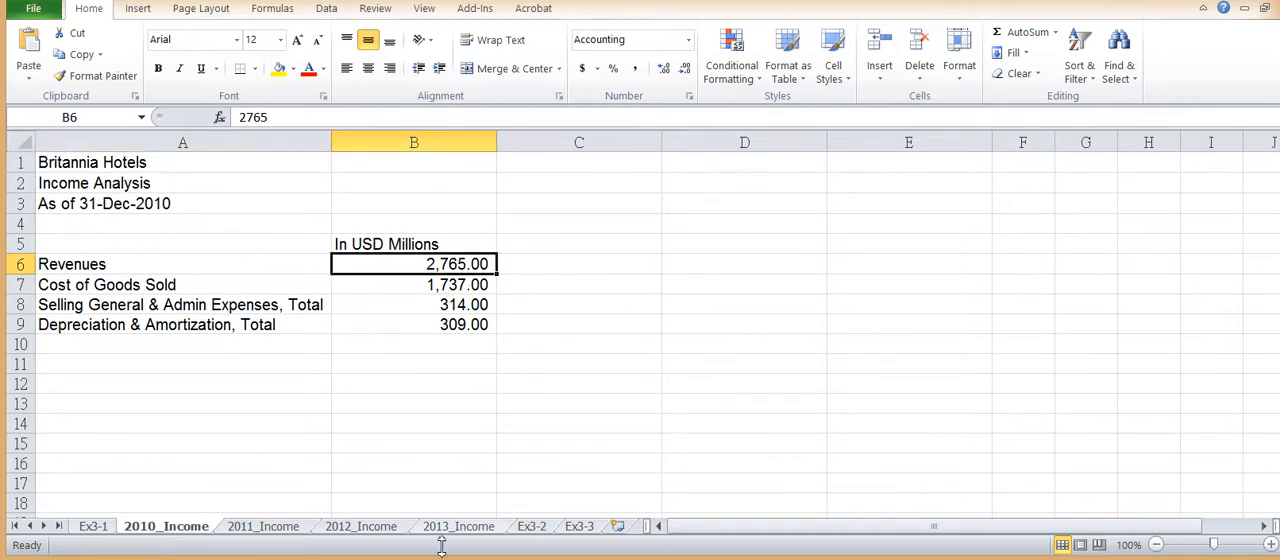
{"action": "left_click", "coordinate": [532, 527]}
{"action": "type", "text": "="}
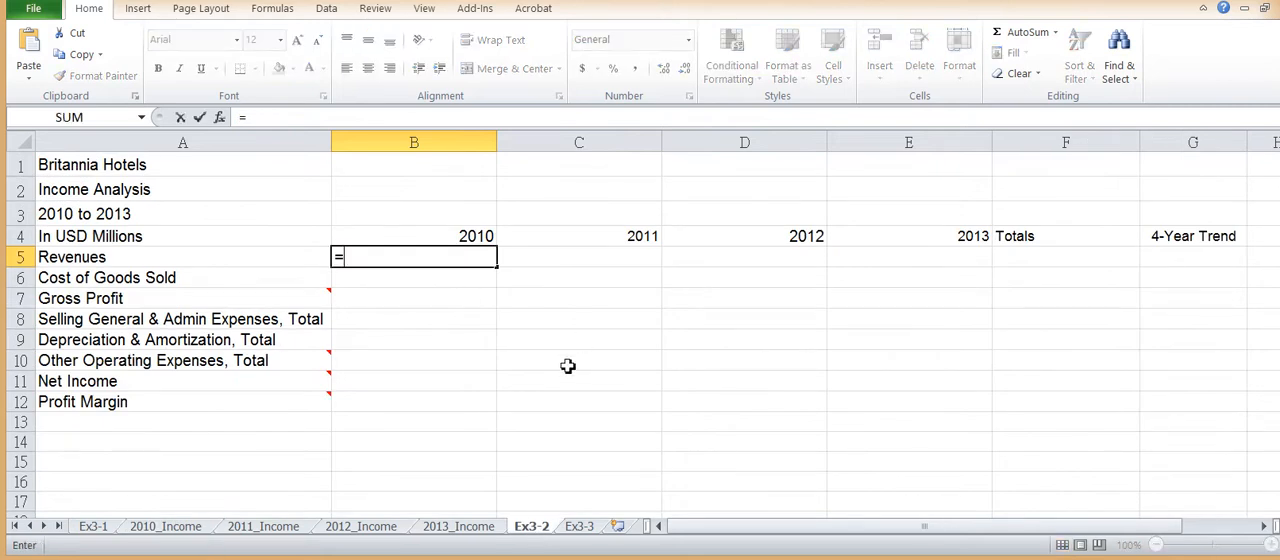
{"action": "type", "text": "2010"}
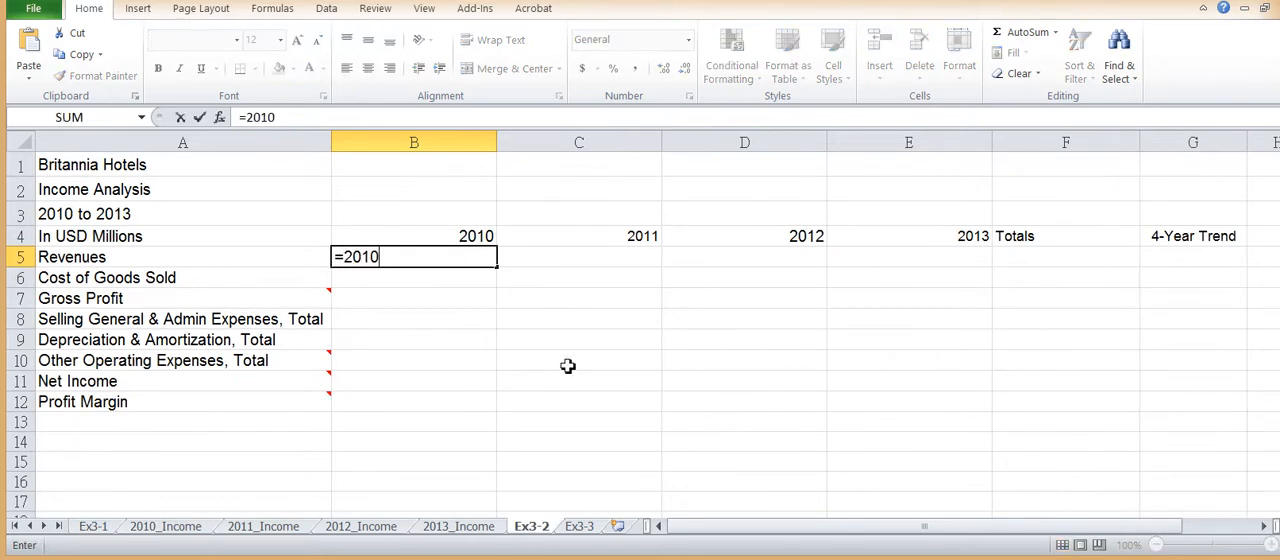
{"action": "type", "text": "_Income"}
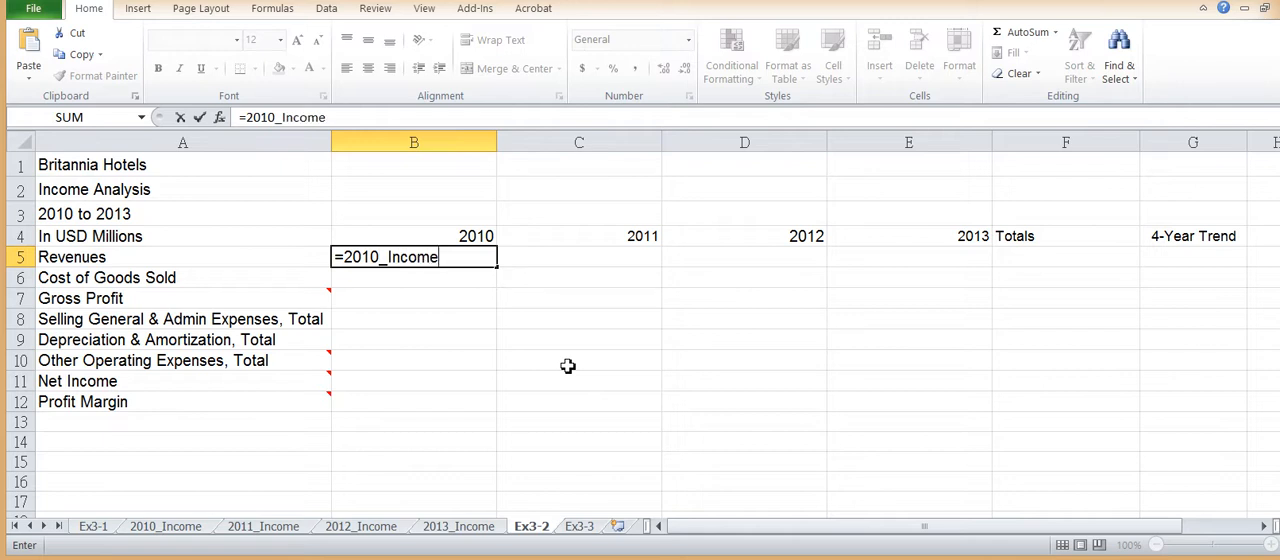
{"action": "type", "text": "!"}
{"action": "type", "text": "B6"}
{"action": "key", "text": "Return"}
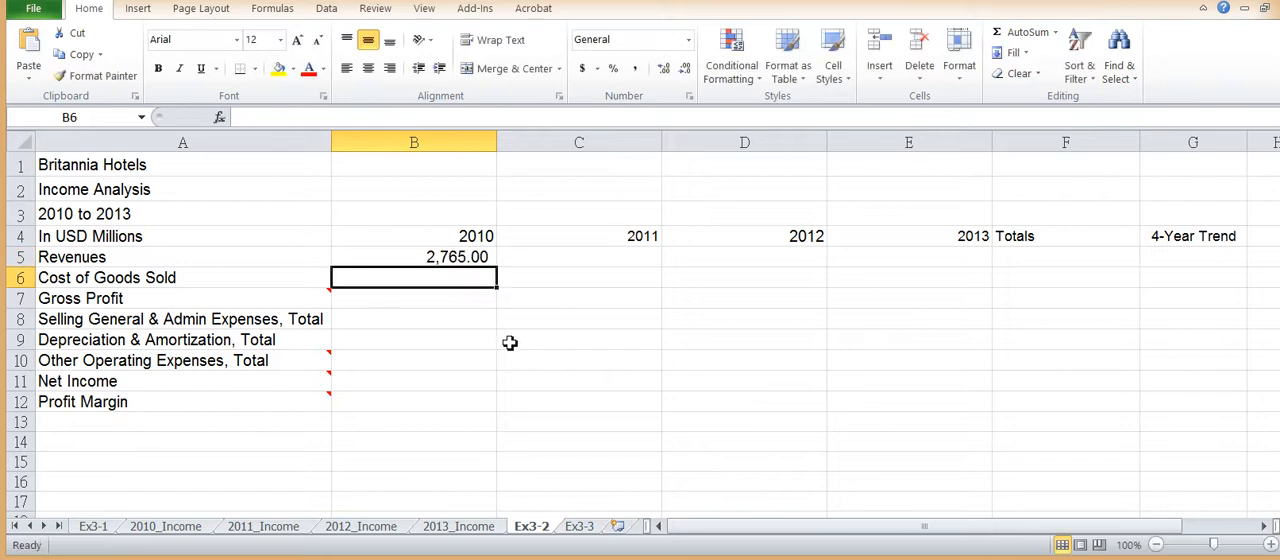
Step: Examine the formula in B5 on Ex3-2 and the matching source cells B7 to B9 on the 2010_Income sheet
{"action": "left_click", "coordinate": [480, 258]}
{"action": "double_click", "coordinate": [406, 257]}
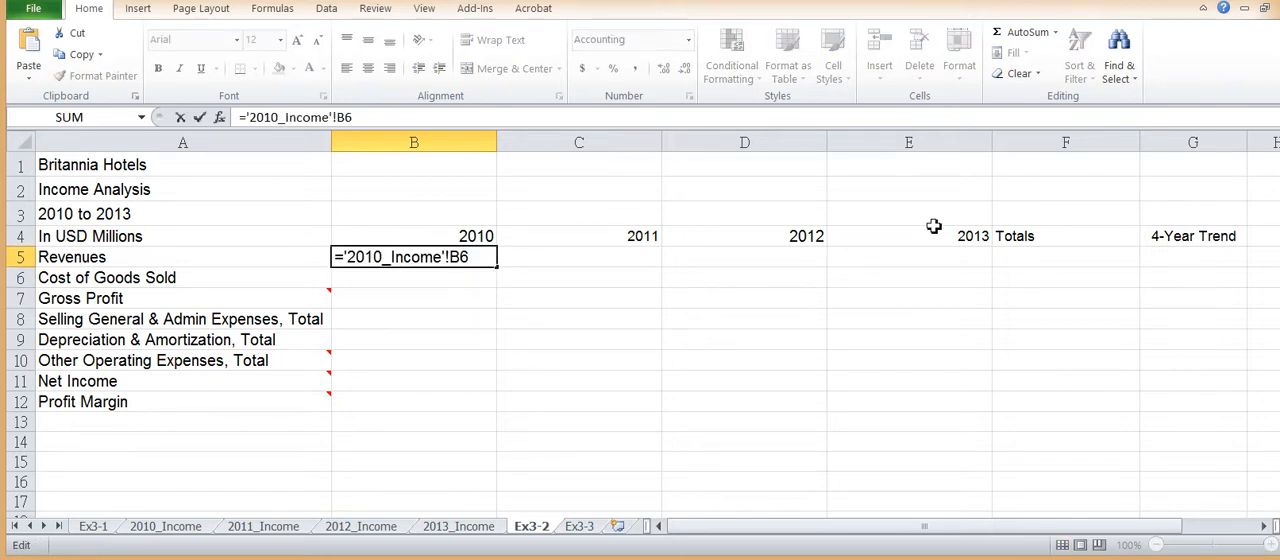
{"action": "key", "text": "Return"}
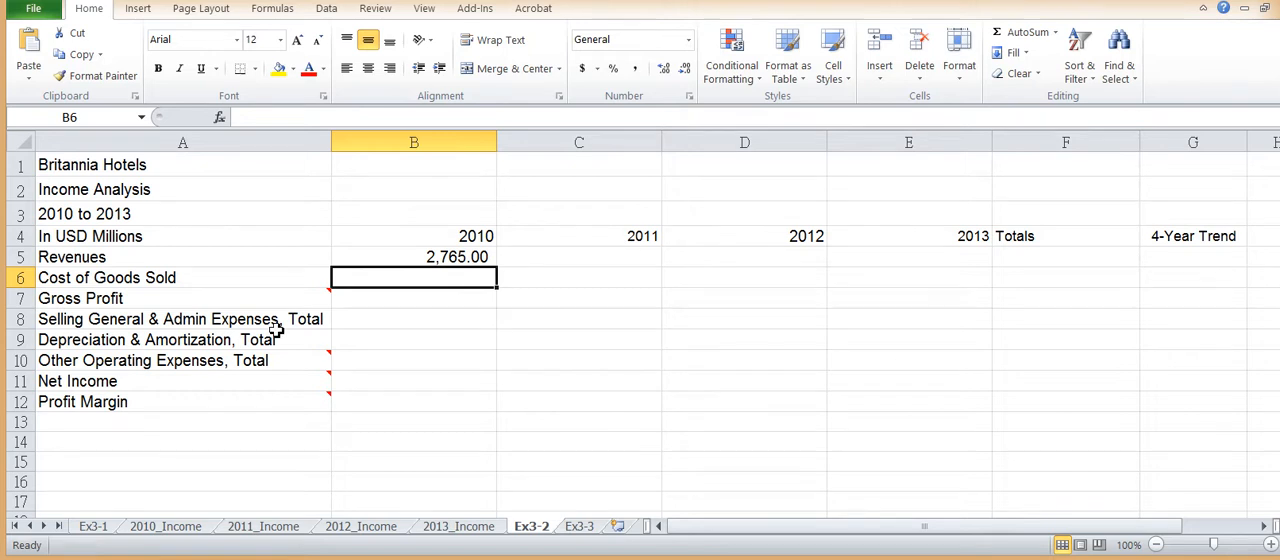
{"action": "left_click", "coordinate": [188, 530]}
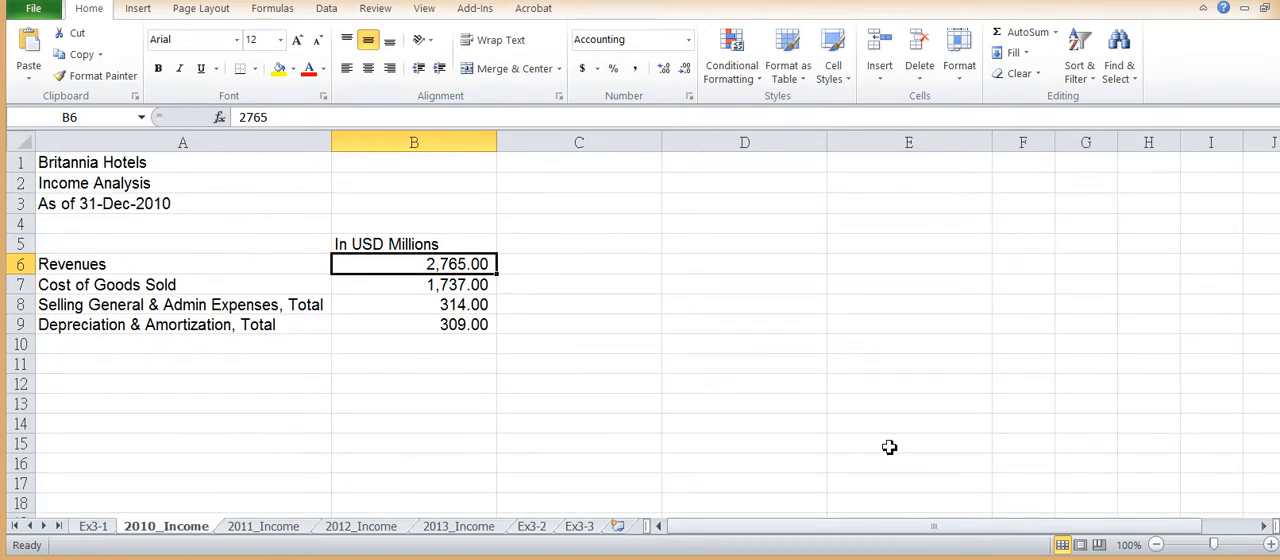
{"action": "left_click", "coordinate": [449, 285]}
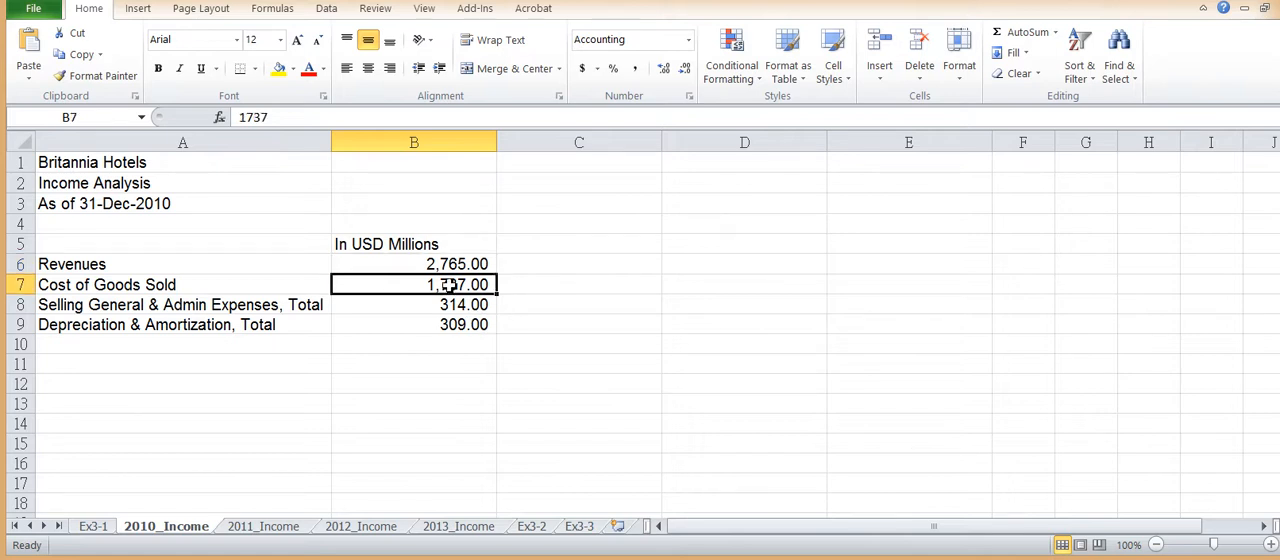
{"action": "left_click", "coordinate": [442, 308]}
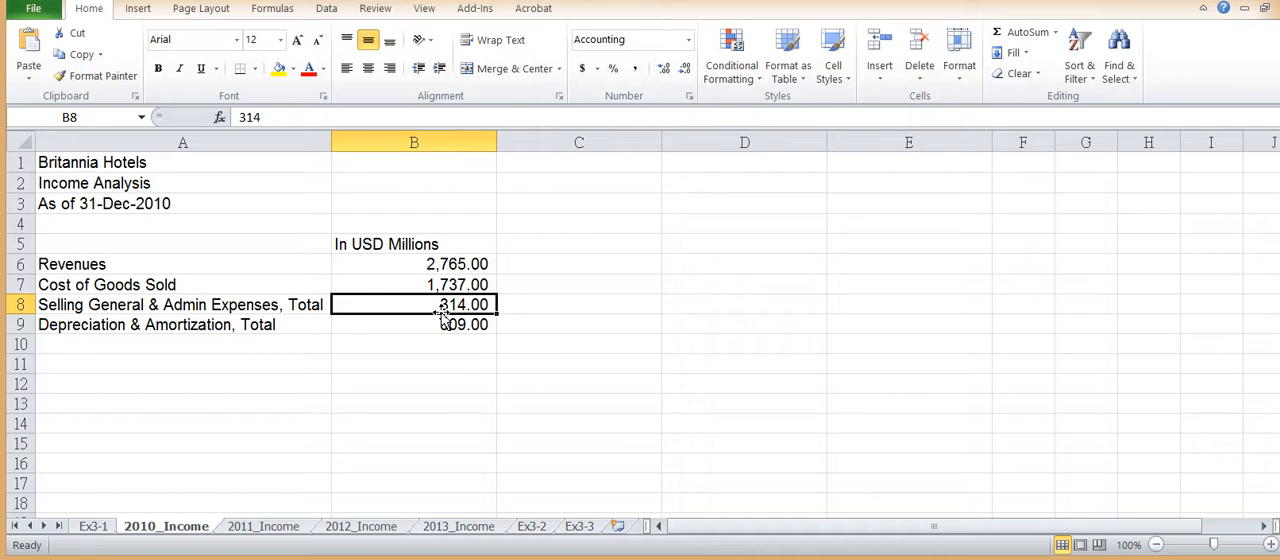
{"action": "left_click", "coordinate": [455, 325]}
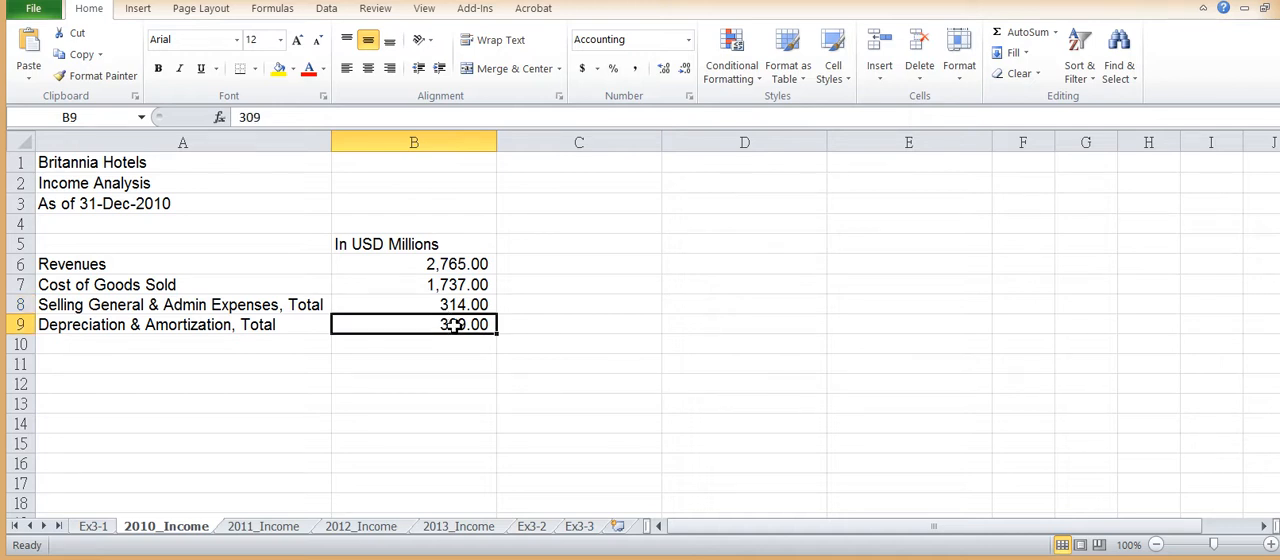
{"action": "left_click", "coordinate": [295, 530]}
{"action": "left_click", "coordinate": [537, 529]}
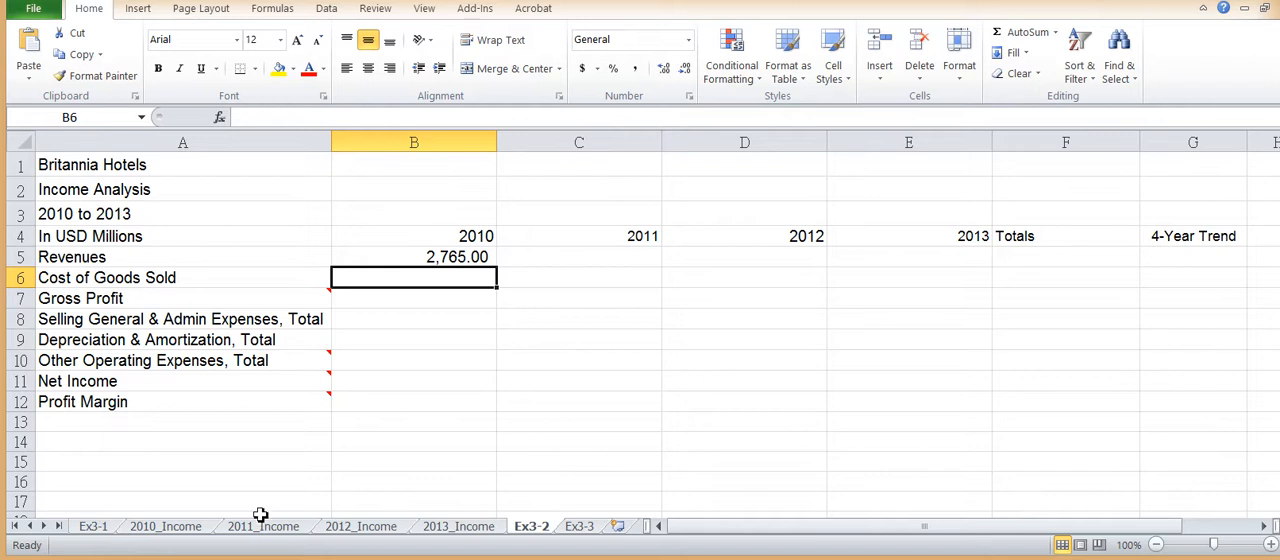
{"action": "left_click", "coordinate": [198, 529]}
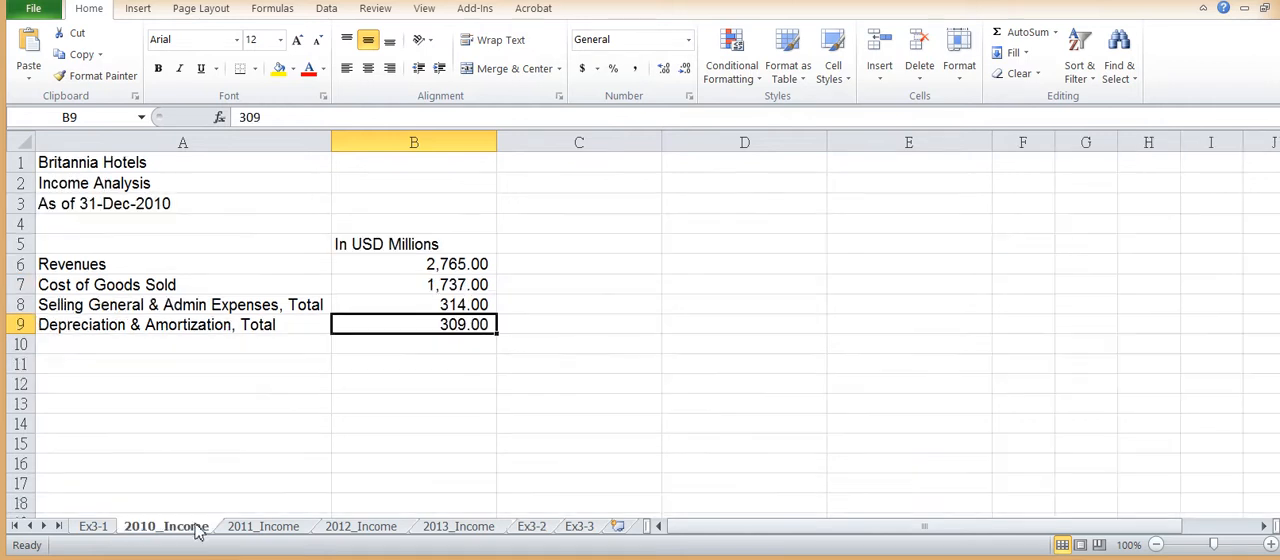
{"action": "left_click", "coordinate": [417, 284]}
{"action": "left_click", "coordinate": [421, 320]}
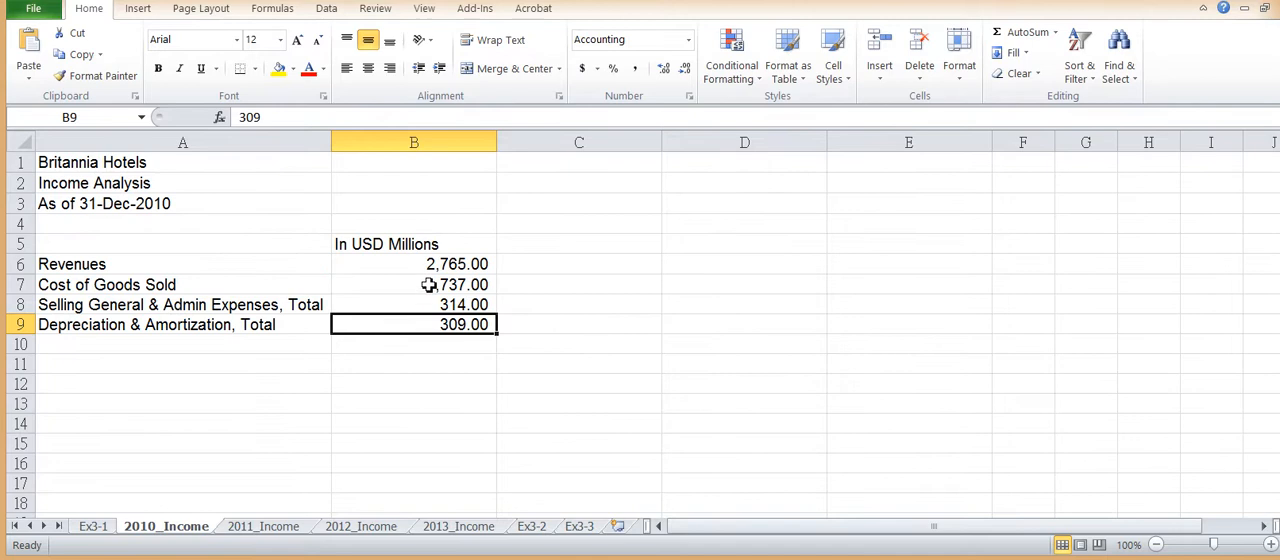
{"action": "left_click", "coordinate": [531, 527]}
{"action": "left_click", "coordinate": [455, 257]}
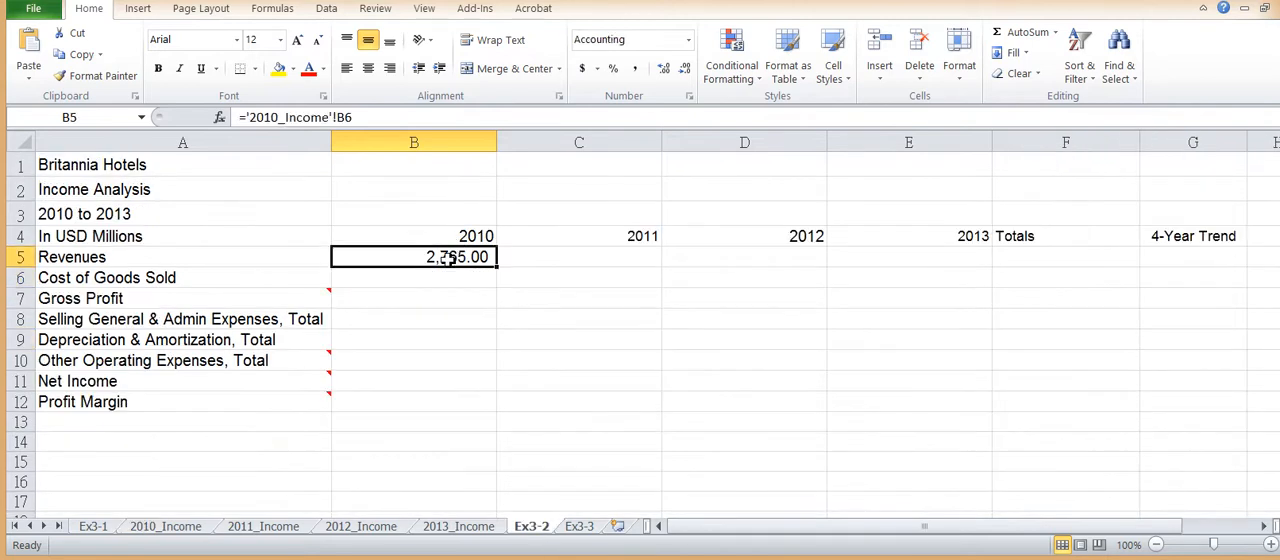
{"action": "double_click", "coordinate": [455, 257]}
{"action": "key", "text": "Return"}
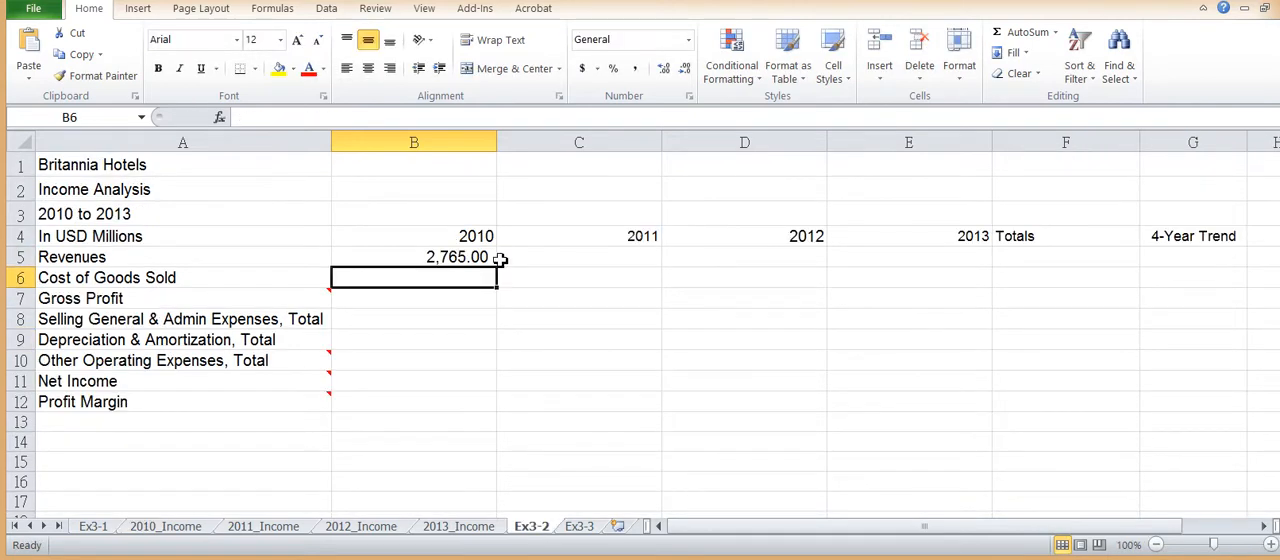
Step: Fill the Revenues formula from B5 down to Cost of Goods Sold in B6 and check the copied reference
{"action": "left_click", "coordinate": [446, 258]}
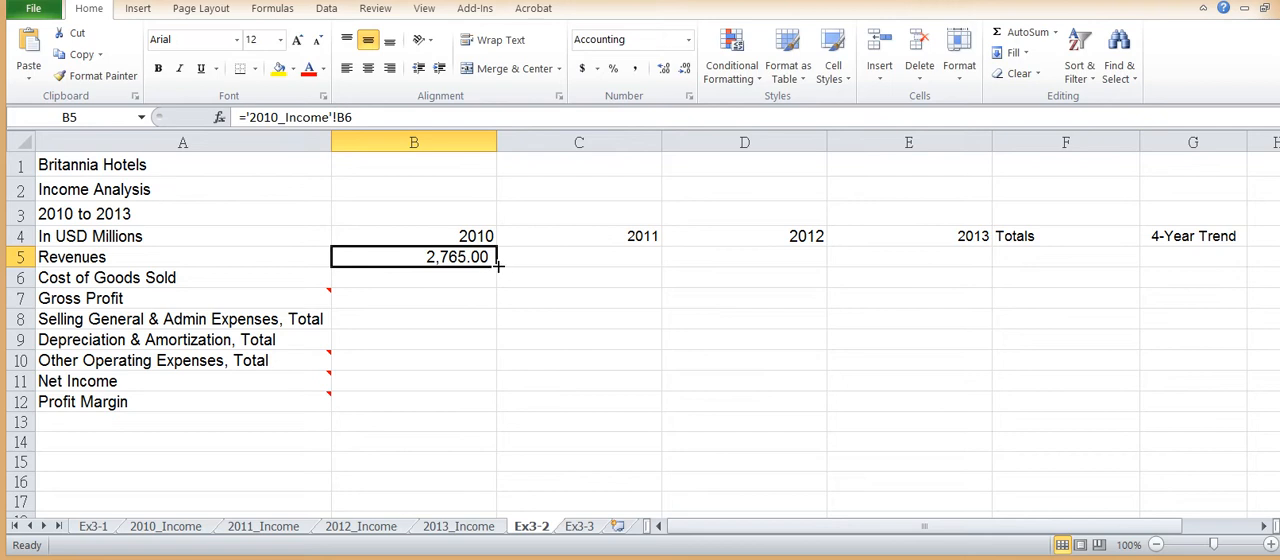
{"action": "left_click_drag", "start_coordinate": [502, 272], "coordinate": [458, 294]}
{"action": "left_click", "coordinate": [430, 280]}
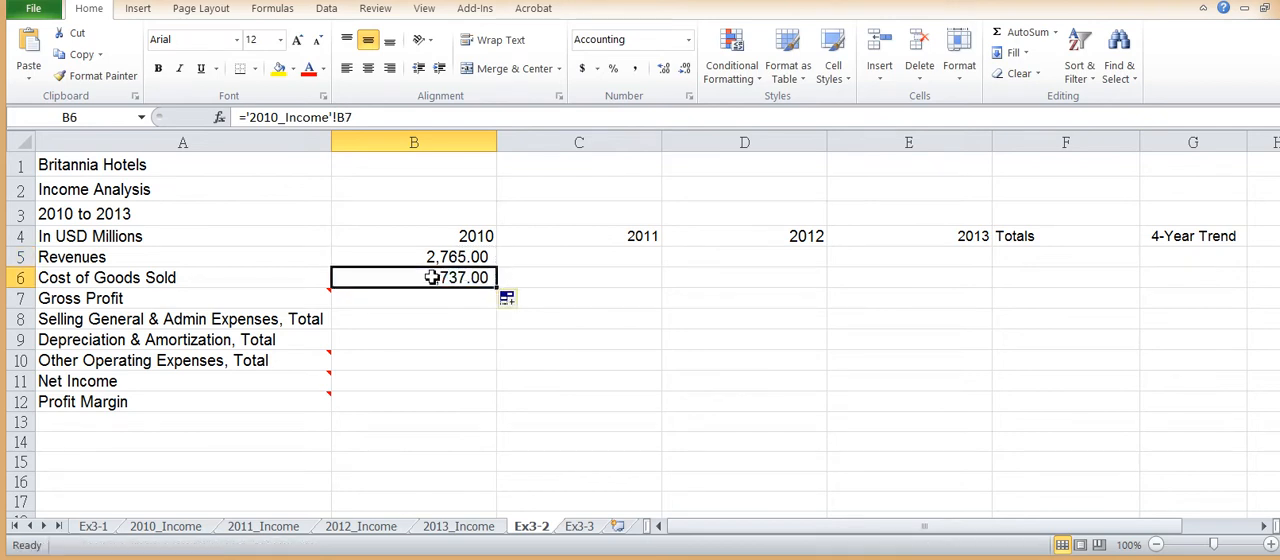
{"action": "double_click", "coordinate": [432, 278]}
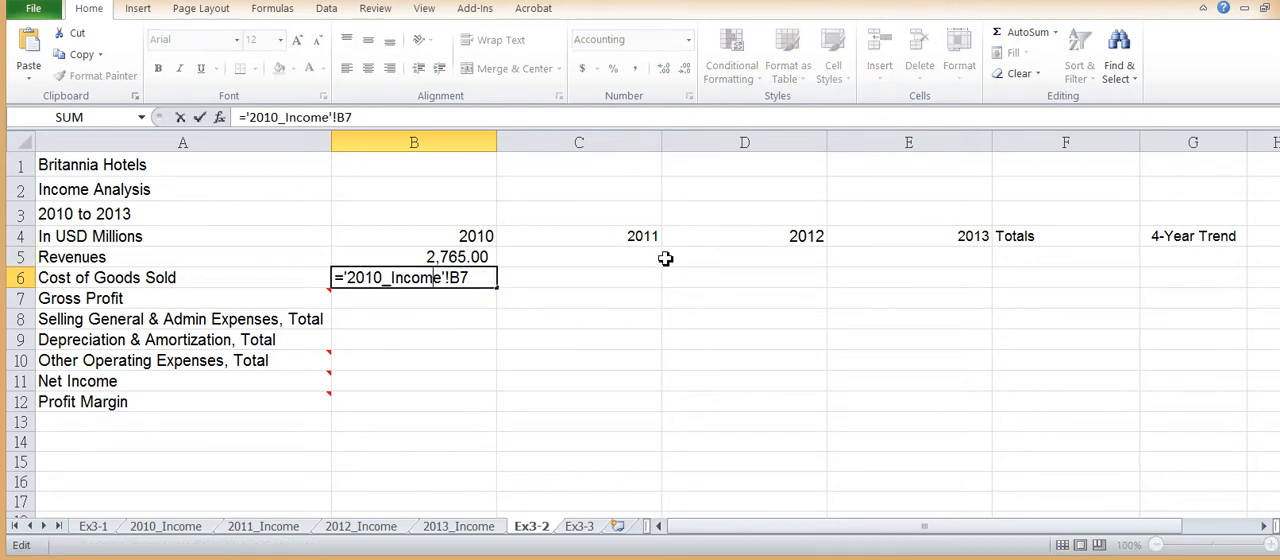
{"action": "key", "text": "Return"}
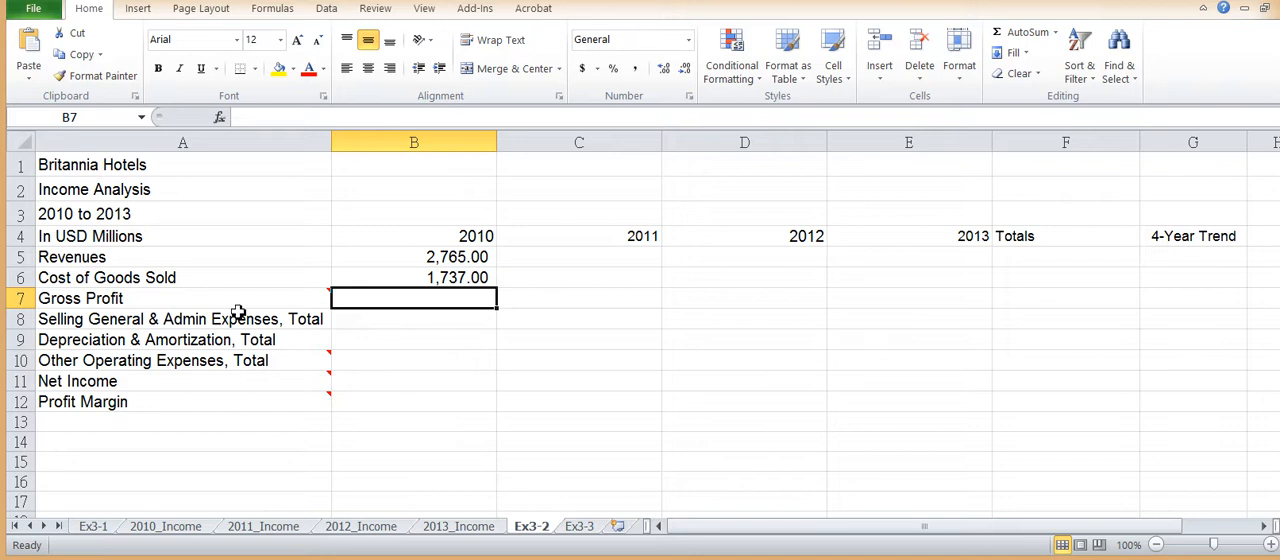
Step: Calculate the 2010 Gross Profit in B7 as Revenues minus Cost of Goods Sold with =B5-B6
{"action": "mouse_move", "coordinate": [241, 304]}
{"action": "type", "text": "="}
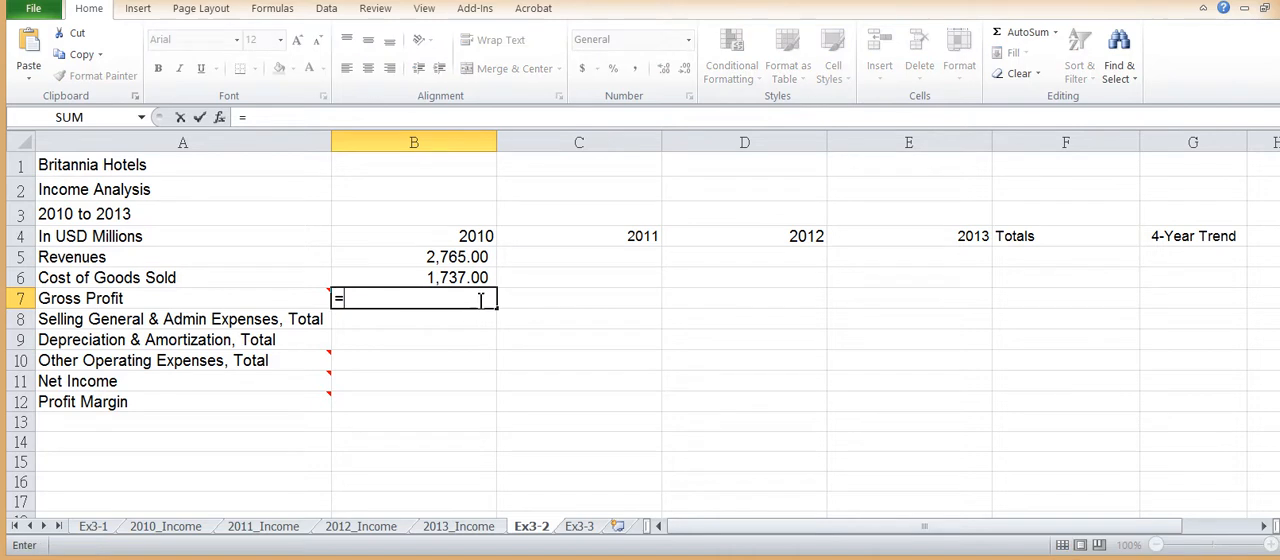
{"action": "left_click", "coordinate": [468, 258]}
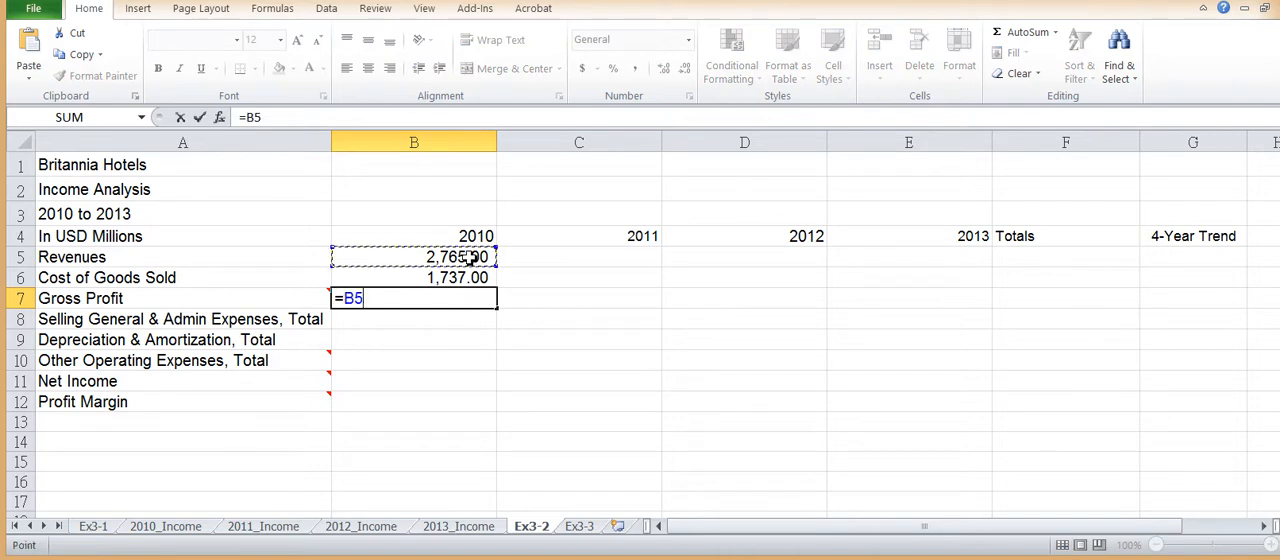
{"action": "type", "text": "-"}
{"action": "left_click", "coordinate": [438, 277]}
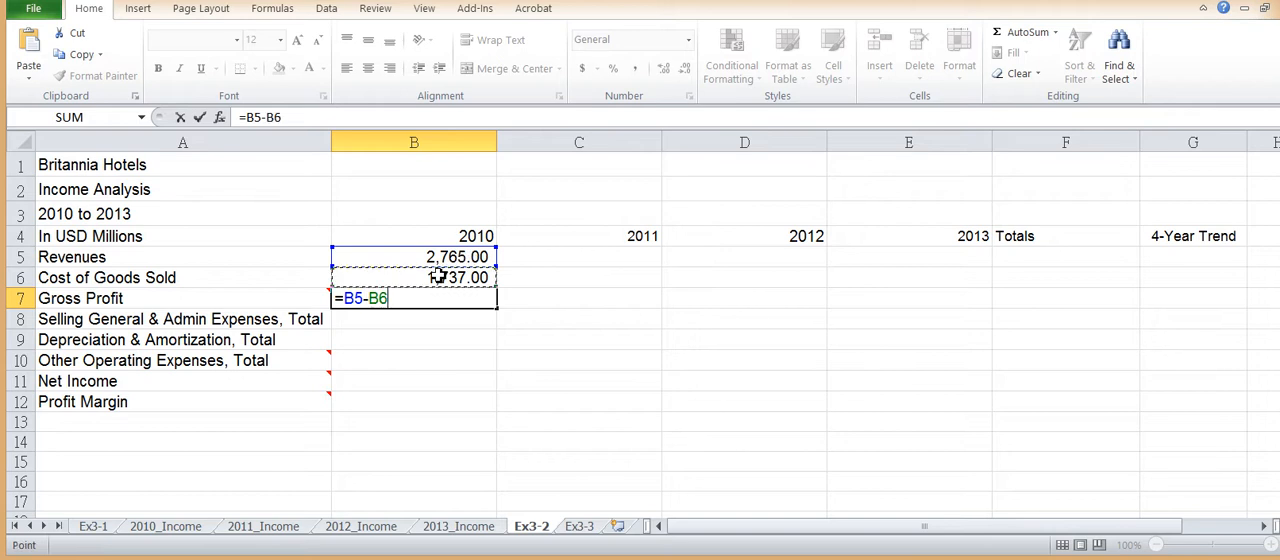
{"action": "key", "text": "Return"}
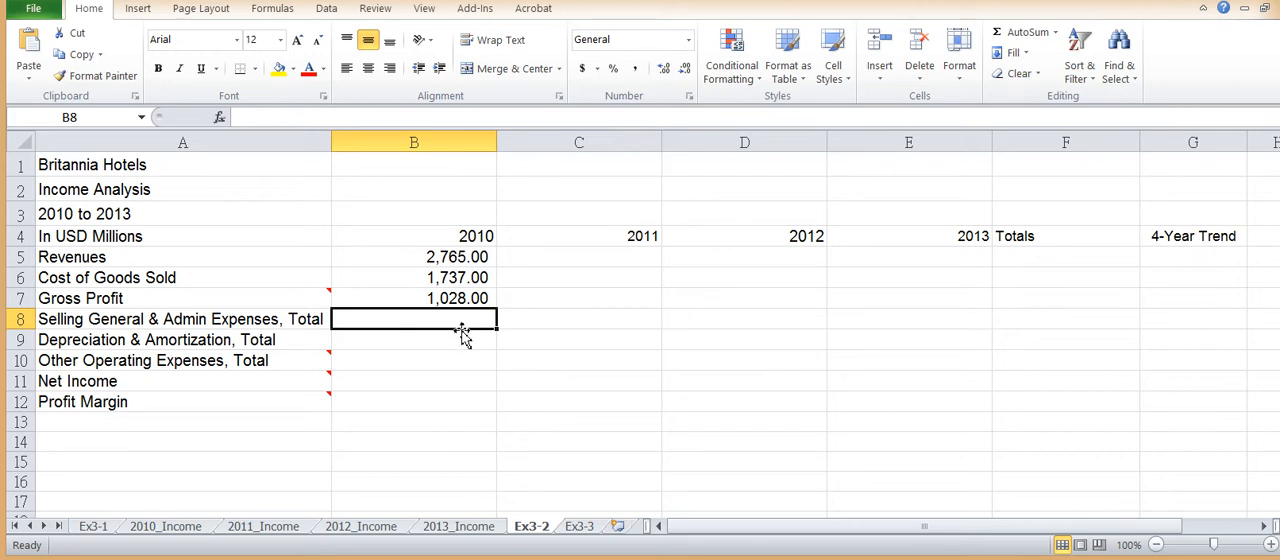
Step: Link the 2010 Selling General & Admin Expenses cell B8 on Ex3-2 to its source with =2010_Income!B8
{"action": "left_click", "coordinate": [186, 530]}
{"action": "left_click", "coordinate": [423, 305]}
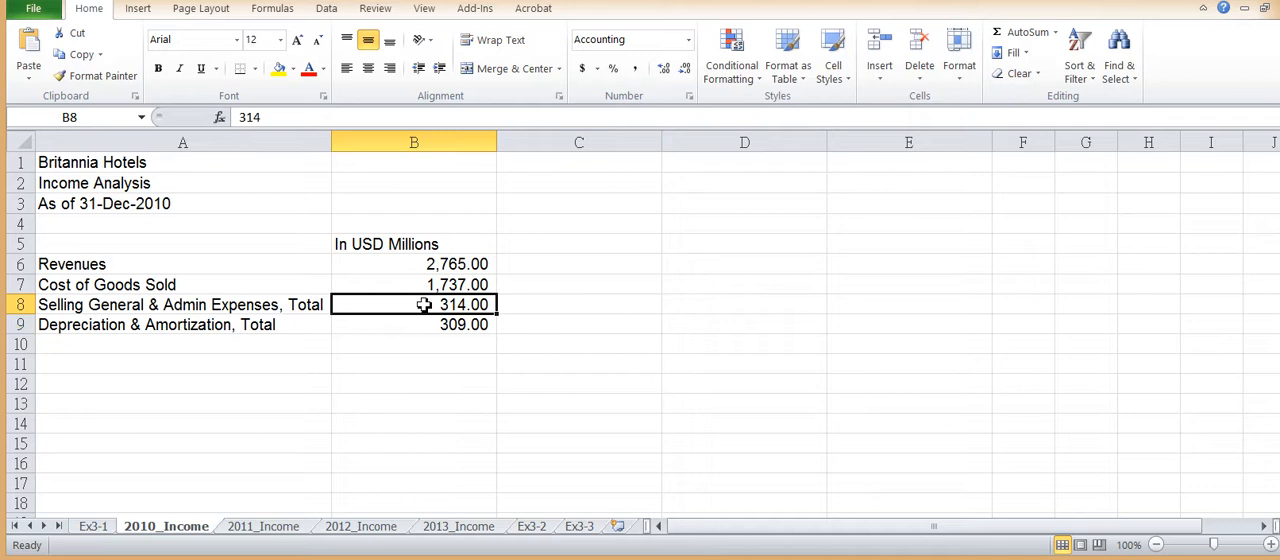
{"action": "left_click", "coordinate": [531, 527]}
{"action": "type", "text": "=2"}
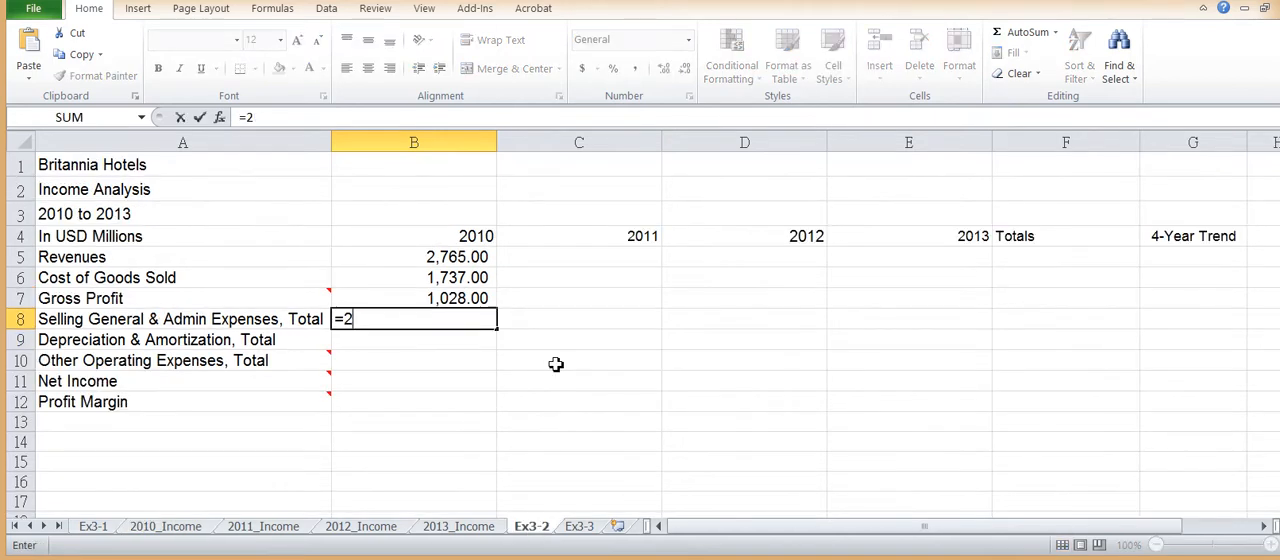
{"action": "type", "text": "010_Income!B8"}
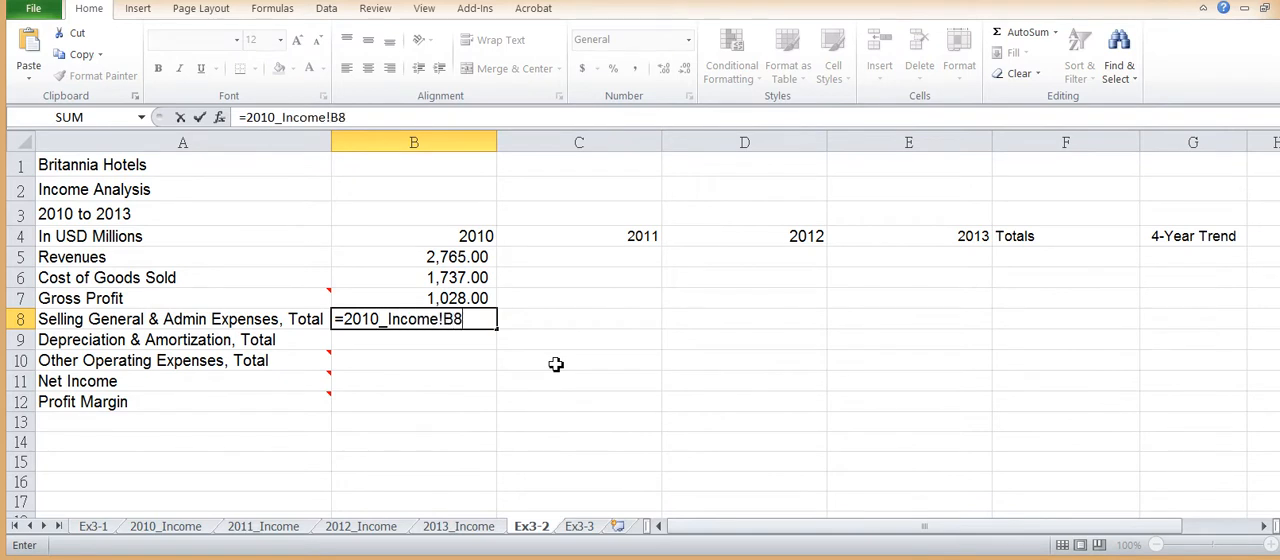
{"action": "key", "text": "Return"}
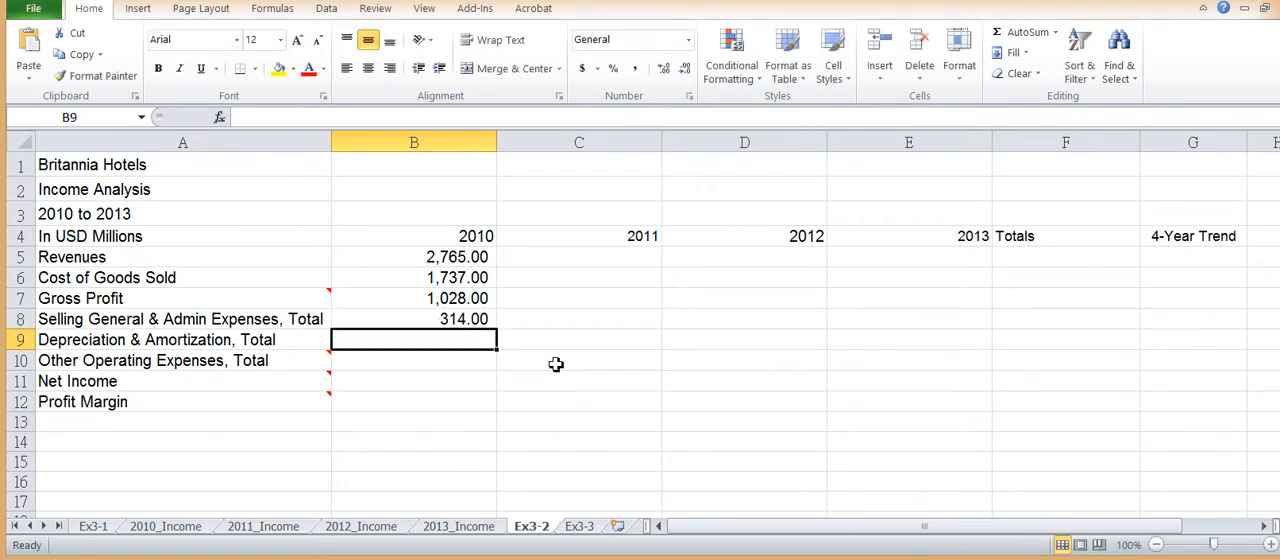
Step: Fill the formula from B8 down to Depreciation & Amortization in B9 and open the copy to check its reference
{"action": "left_click", "coordinate": [465, 317]}
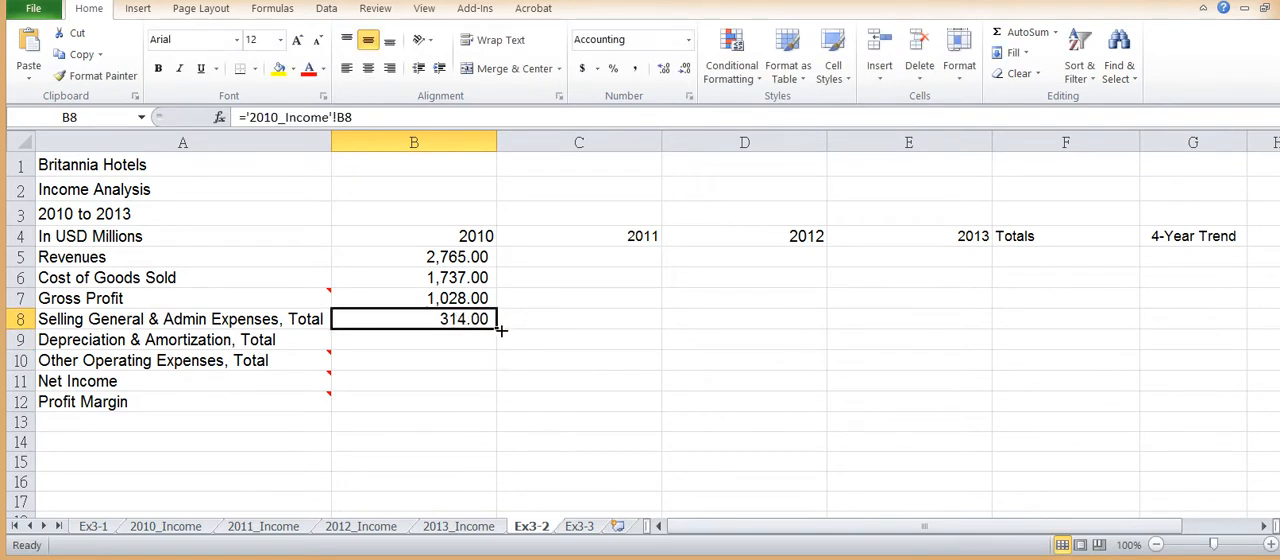
{"action": "left_click_drag", "start_coordinate": [497, 330], "coordinate": [499, 348]}
{"action": "double_click", "coordinate": [460, 340]}
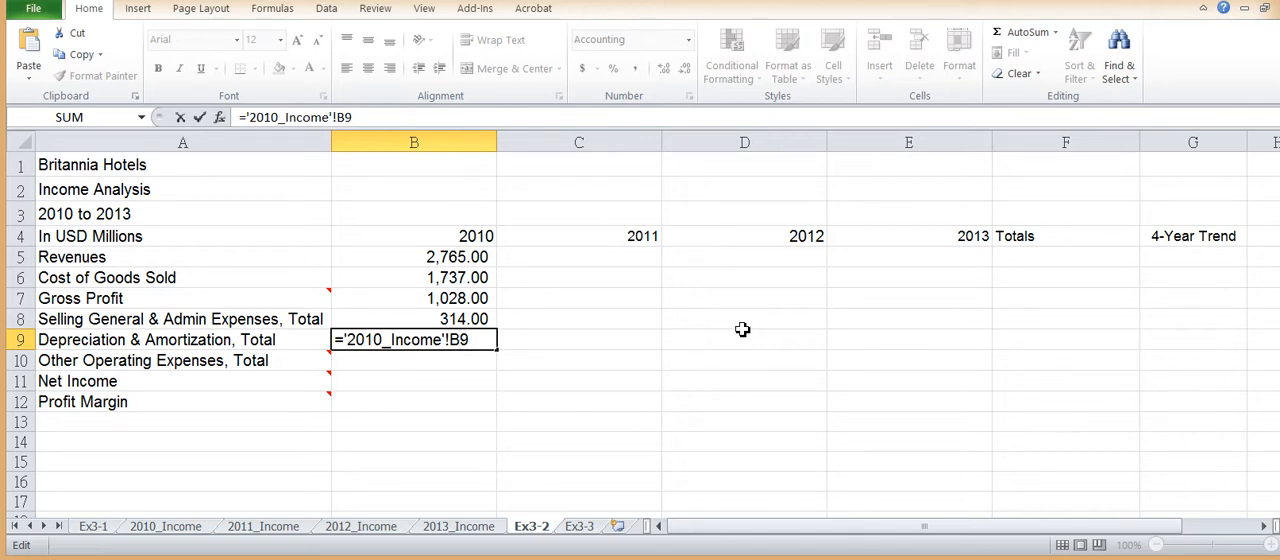
Step: Calculate the 2010 Other Operating Expenses total in B10 as the sum of the two expense lines above with =B8+B9
{"action": "key", "text": "Return"}
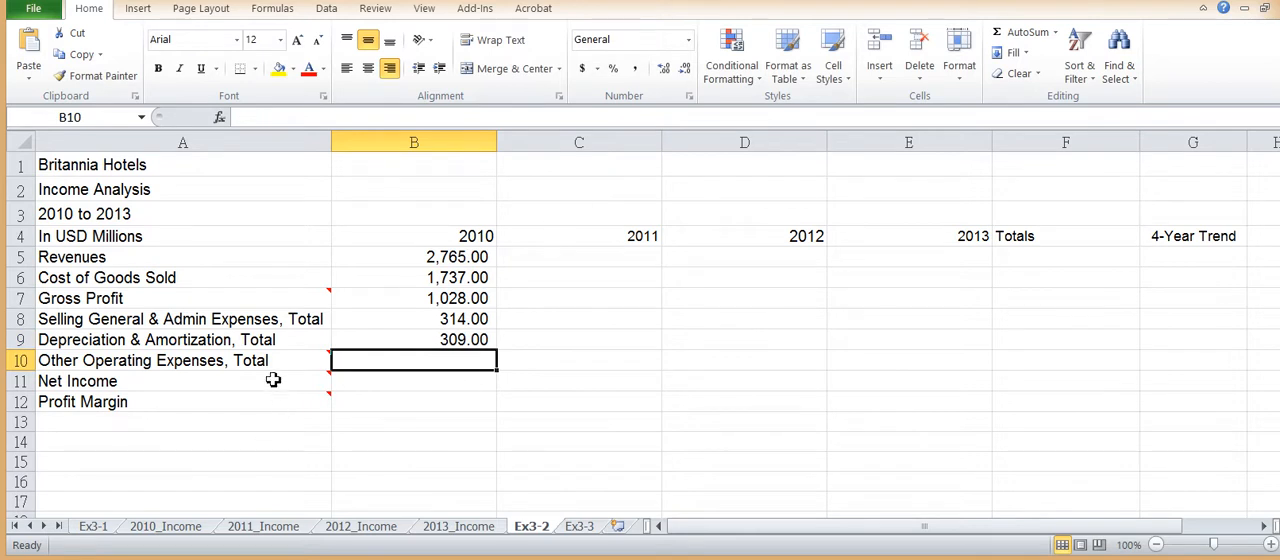
{"action": "mouse_move", "coordinate": [270, 364]}
{"action": "type", "text": "="}
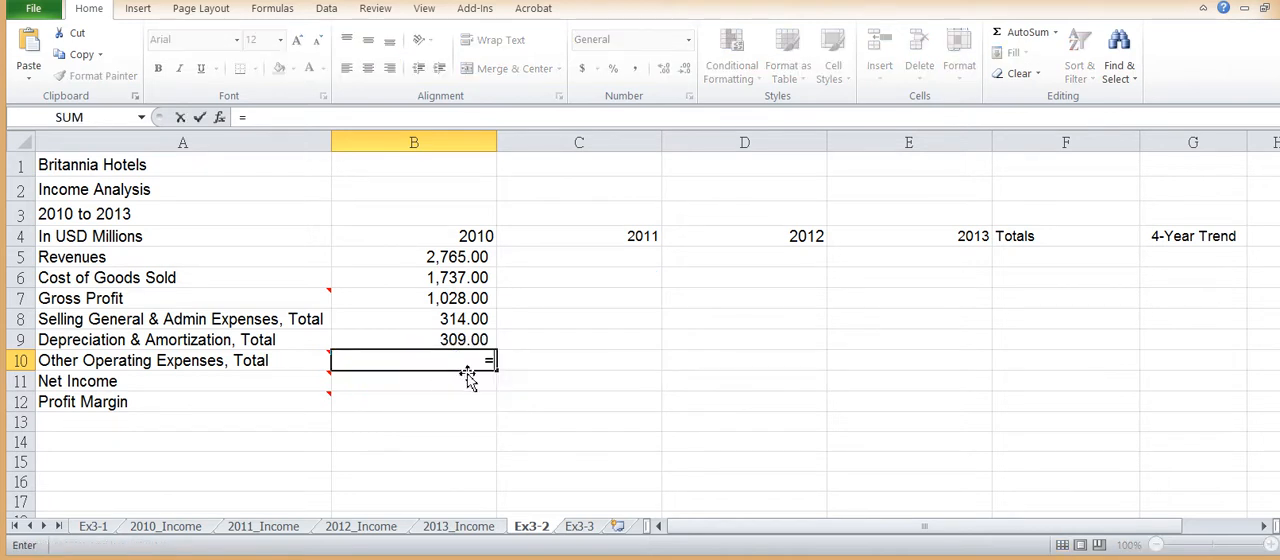
{"action": "left_click", "coordinate": [432, 324]}
{"action": "type", "text": "+"}
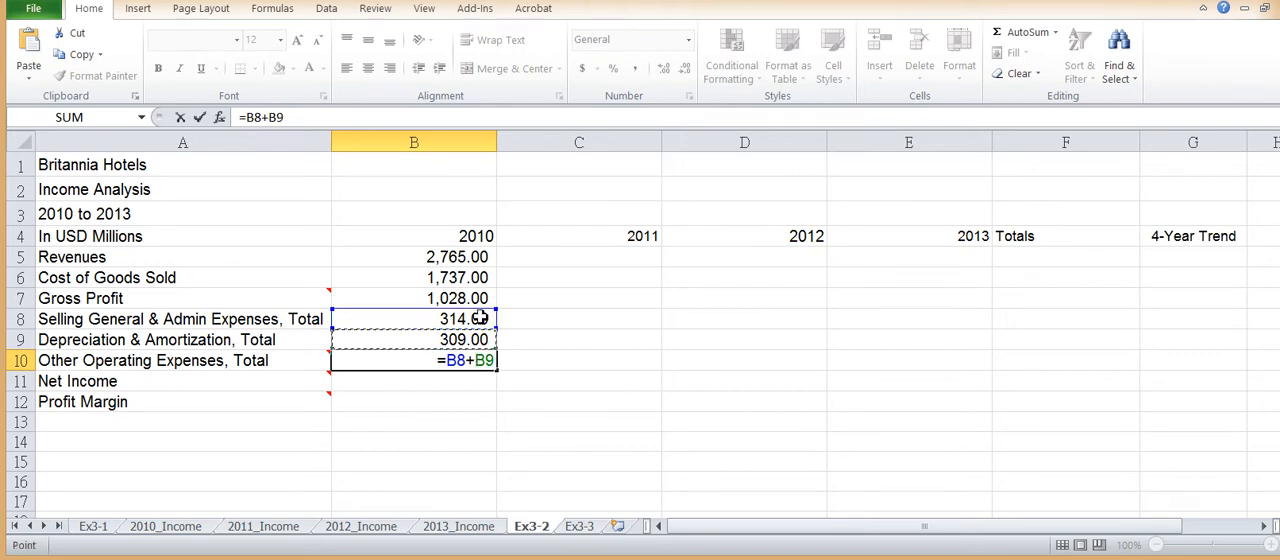
{"action": "key", "text": "Return"}
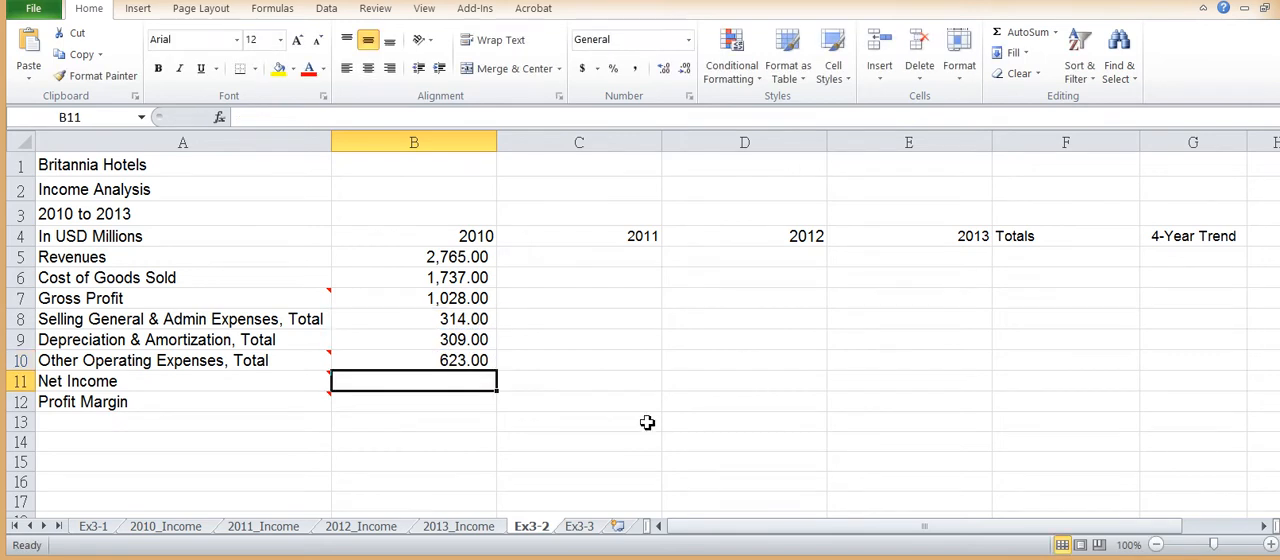
Step: Calculate the 2010 Net Income in B11 as Gross Profit minus Other Operating Expenses with =B7-B10
{"action": "mouse_move", "coordinate": [300, 383]}
{"action": "type", "text": "="}
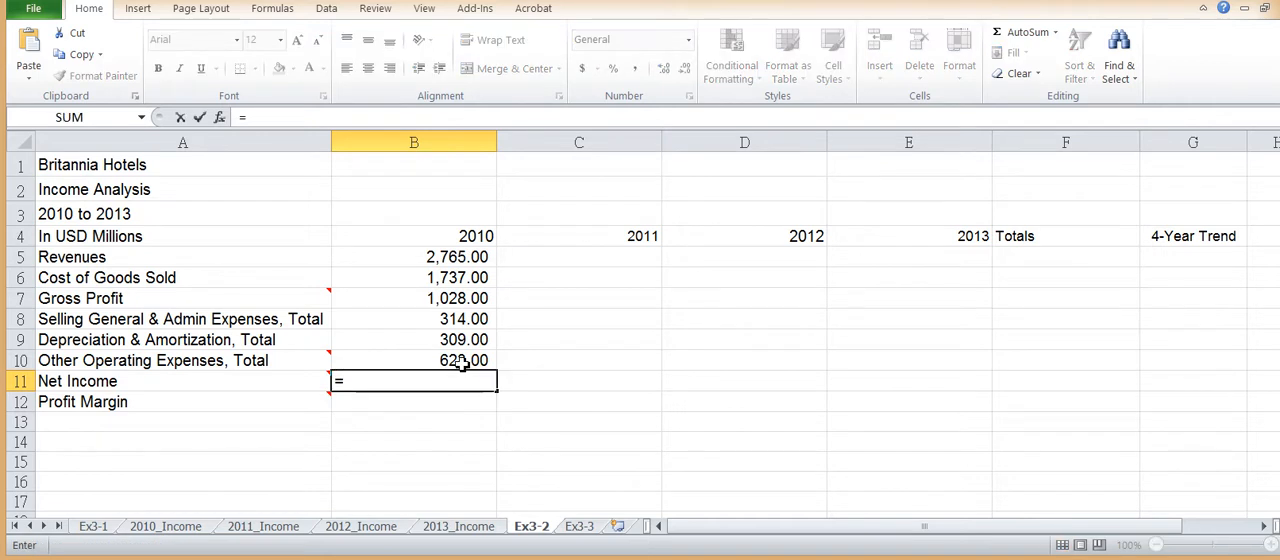
{"action": "left_click", "coordinate": [447, 300]}
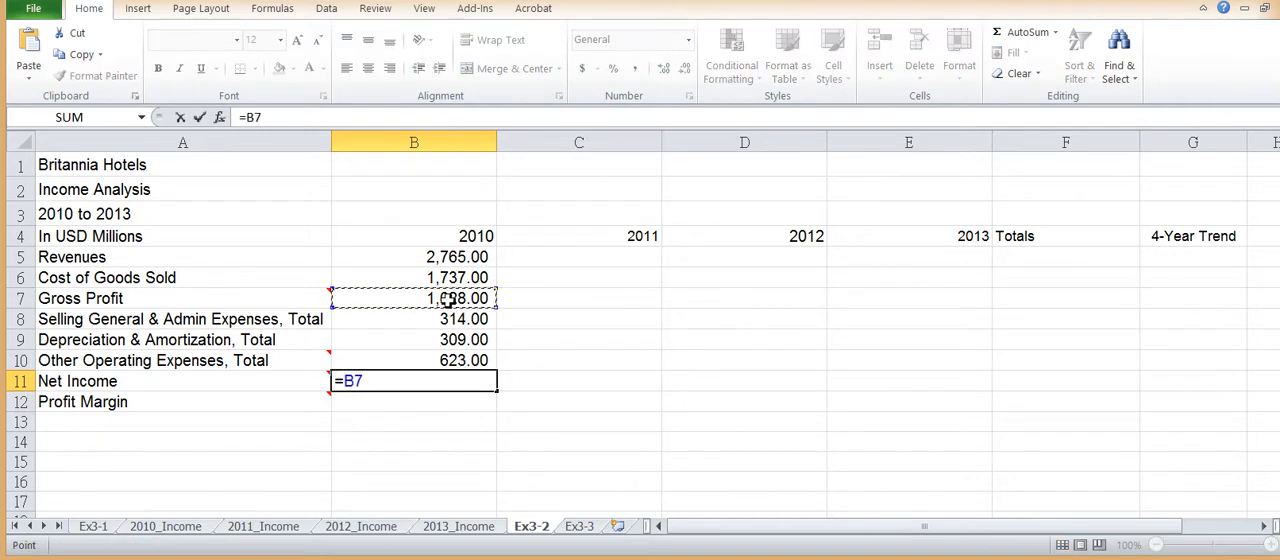
{"action": "type", "text": "-"}
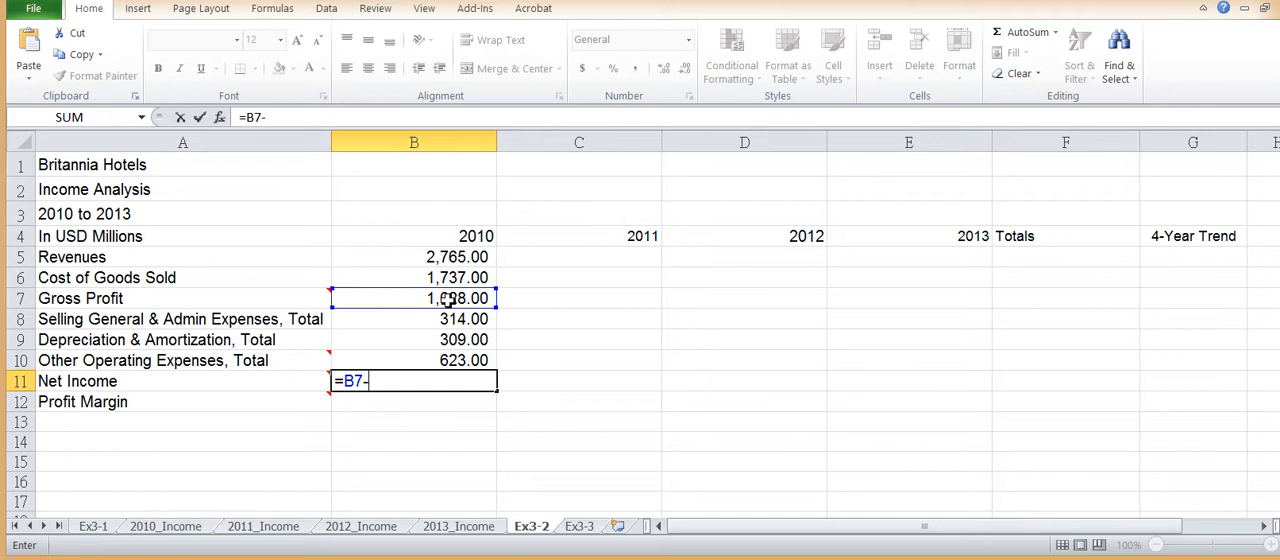
{"action": "left_click", "coordinate": [445, 358]}
{"action": "key", "text": "Return"}
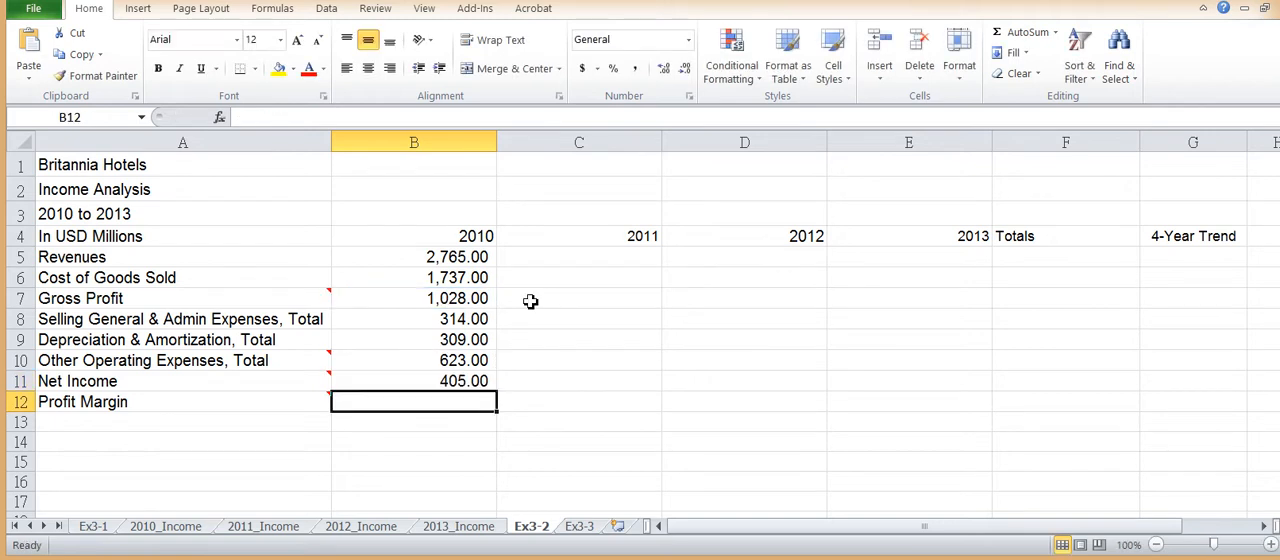
Step: Calculate the 2010 Profit Margin in B12 as Net Income divided by Revenues with =B11/B5
{"action": "mouse_move", "coordinate": [300, 401]}
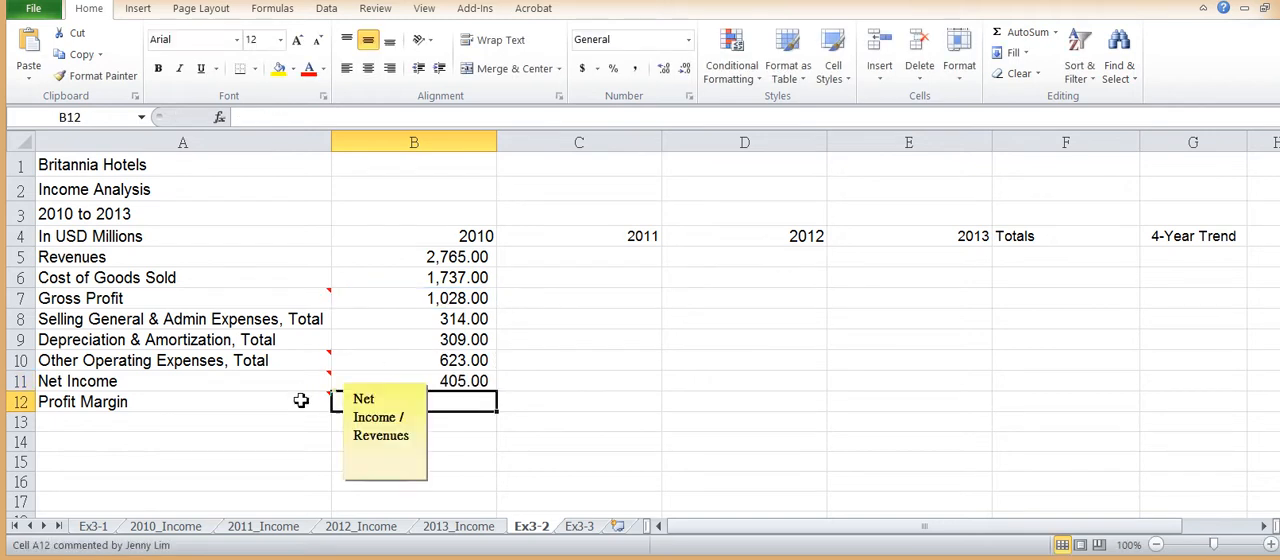
{"action": "type", "text": "="}
{"action": "left_click", "coordinate": [458, 381]}
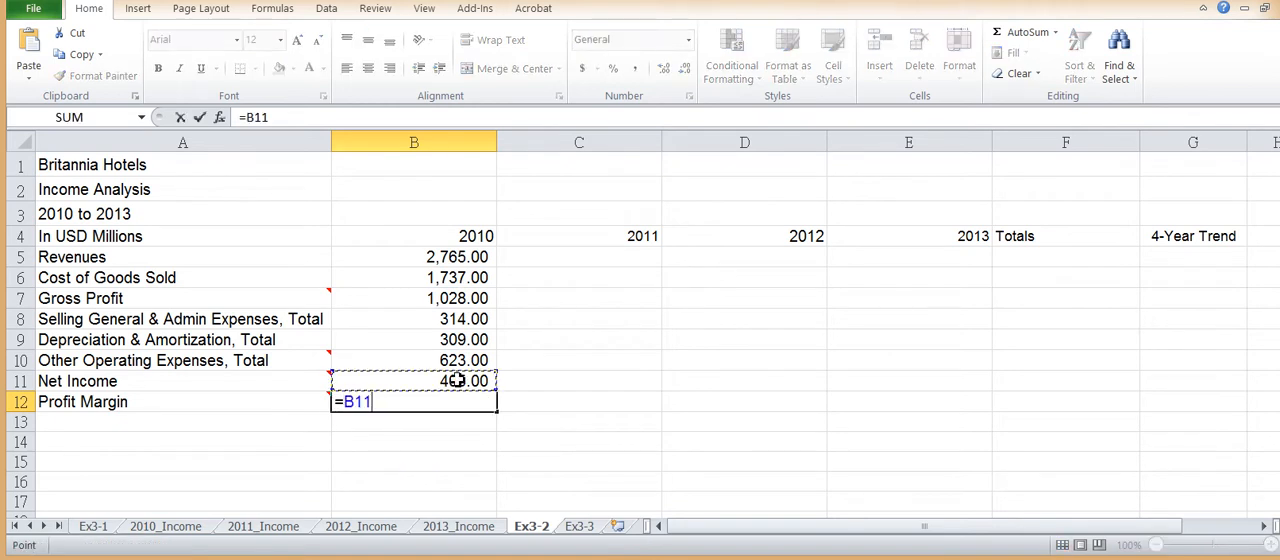
{"action": "type", "text": "/"}
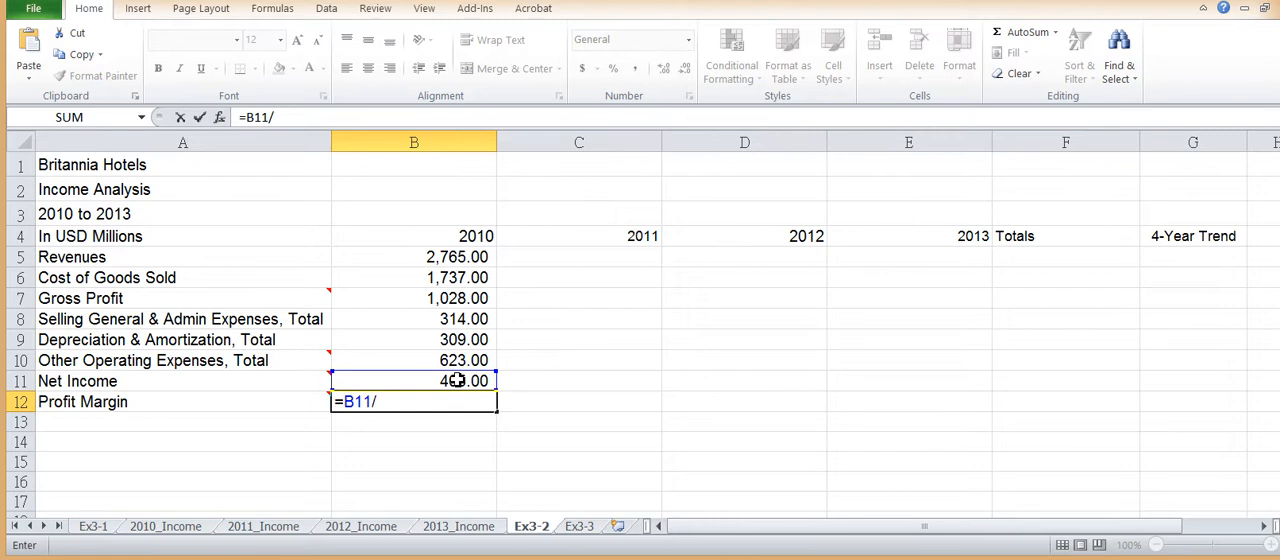
{"action": "left_click", "coordinate": [458, 257]}
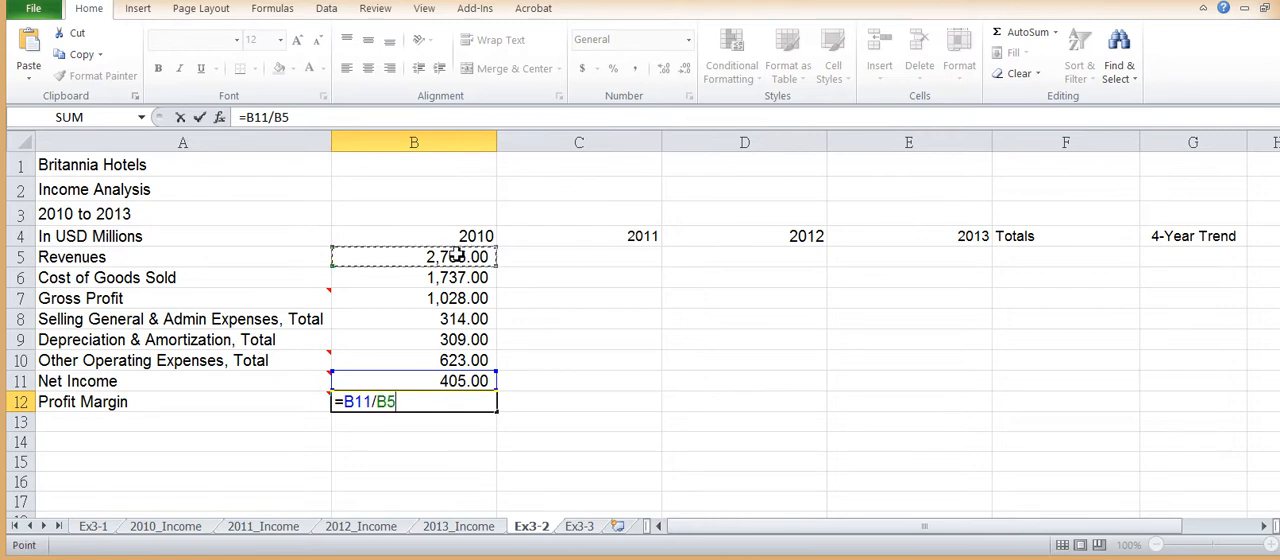
{"action": "key", "text": "Return"}
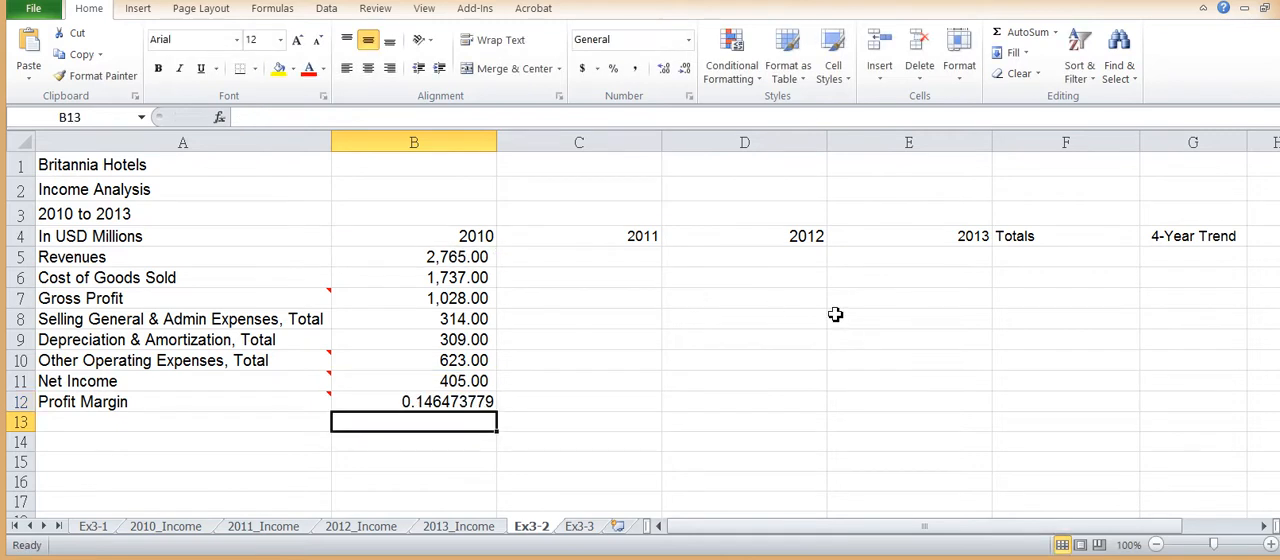
Step: Format the 2010 Profit Margin in B12 as a percentage with one decimal place
{"action": "left_click", "coordinate": [474, 403]}
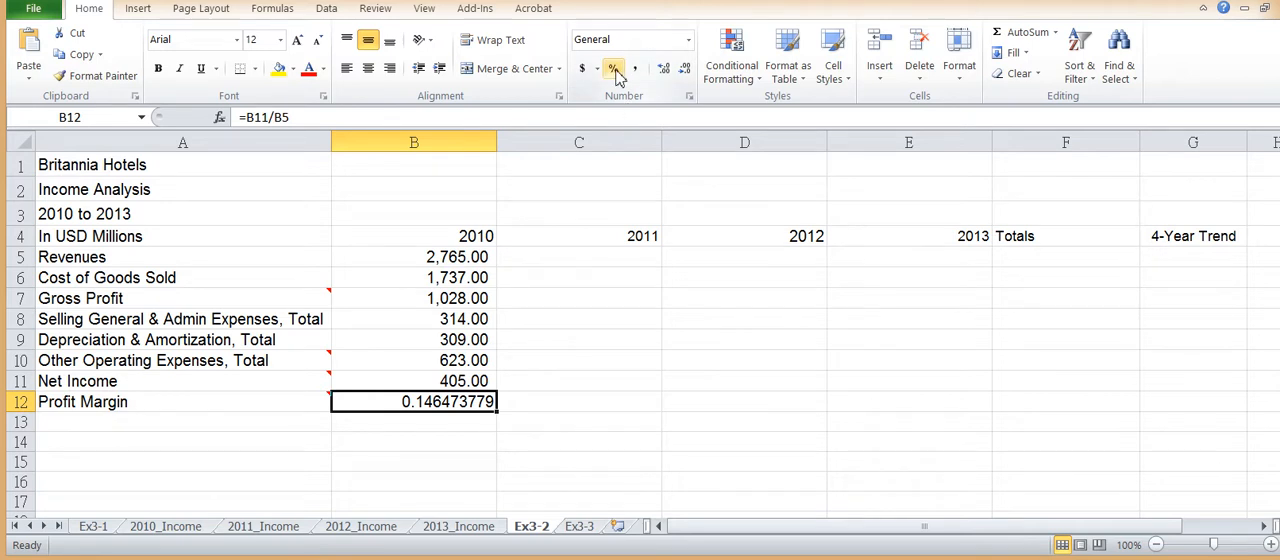
{"action": "left_click", "coordinate": [688, 40]}
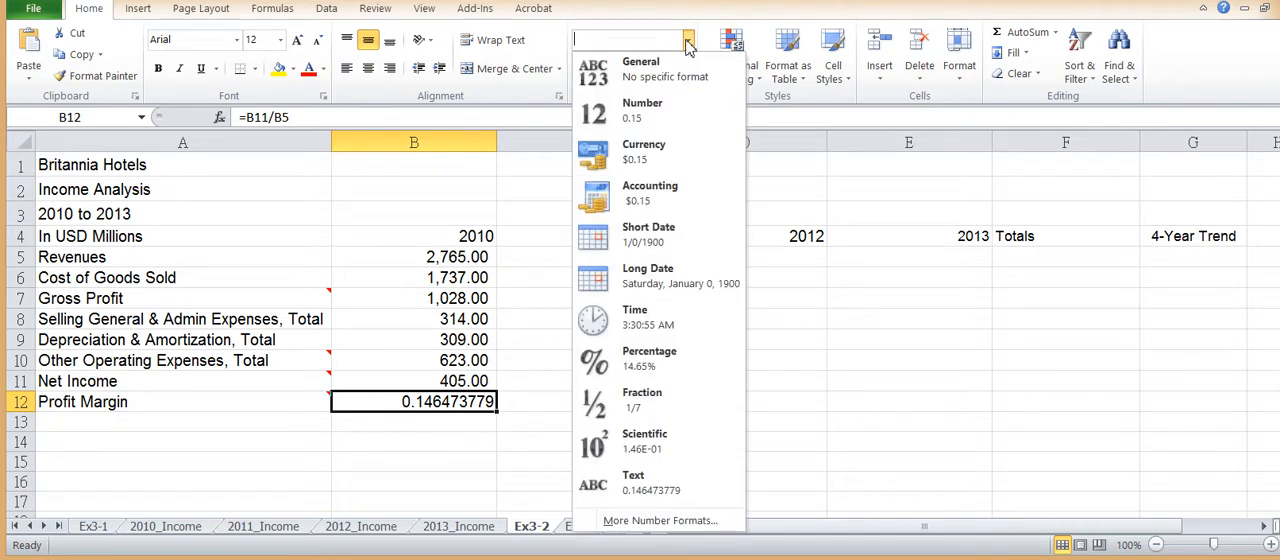
{"action": "left_click", "coordinate": [688, 42]}
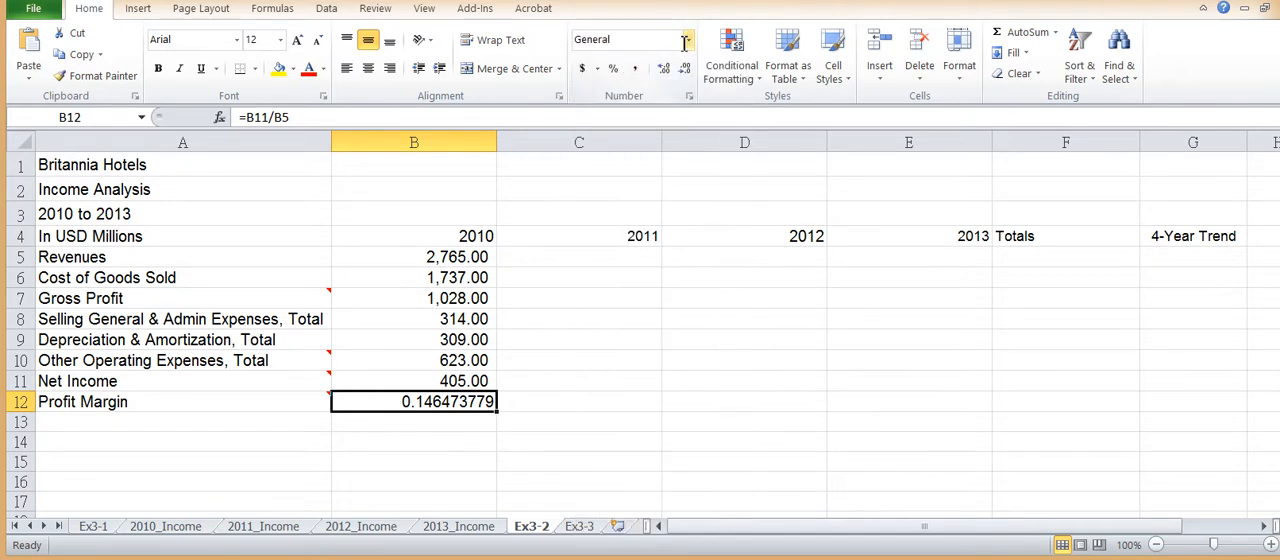
{"action": "left_click", "coordinate": [614, 70]}
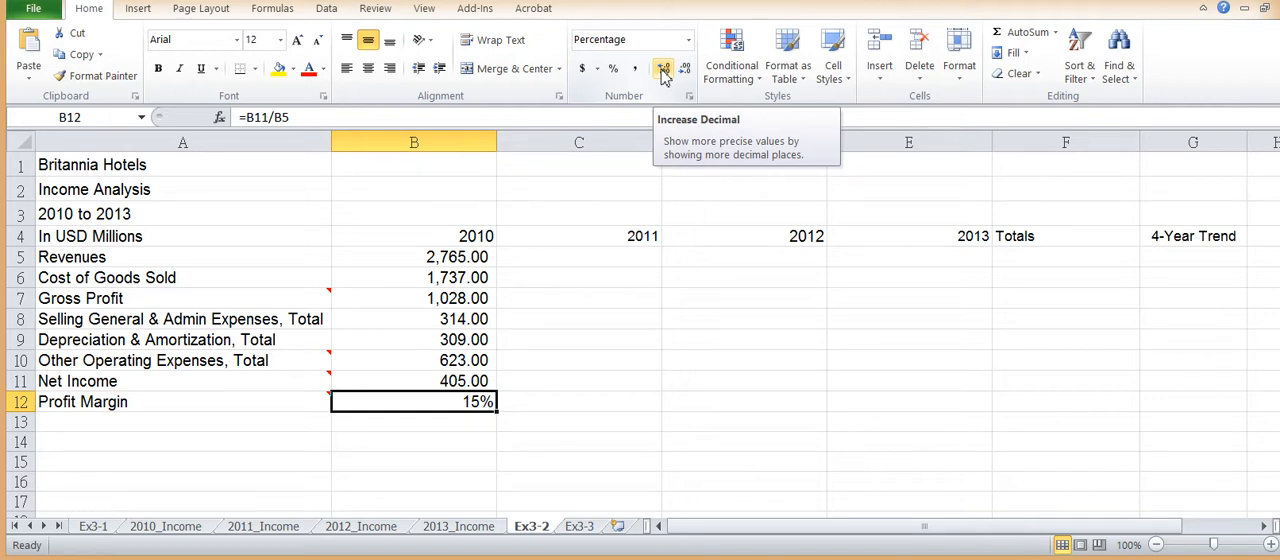
{"action": "left_click", "coordinate": [663, 69]}
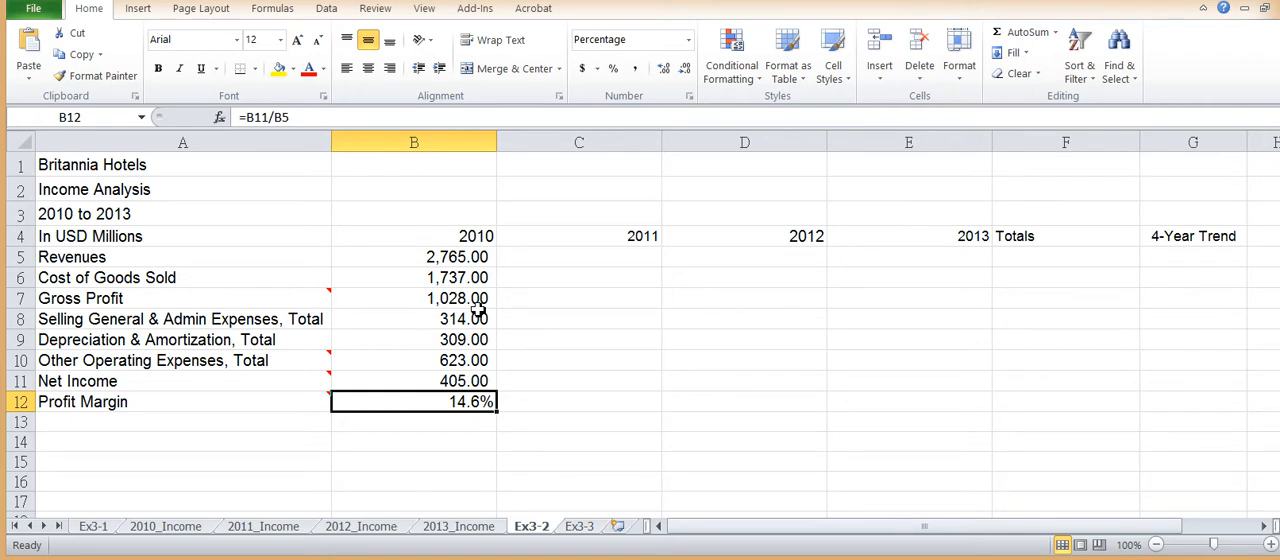
{"action": "key", "text": "alt"}
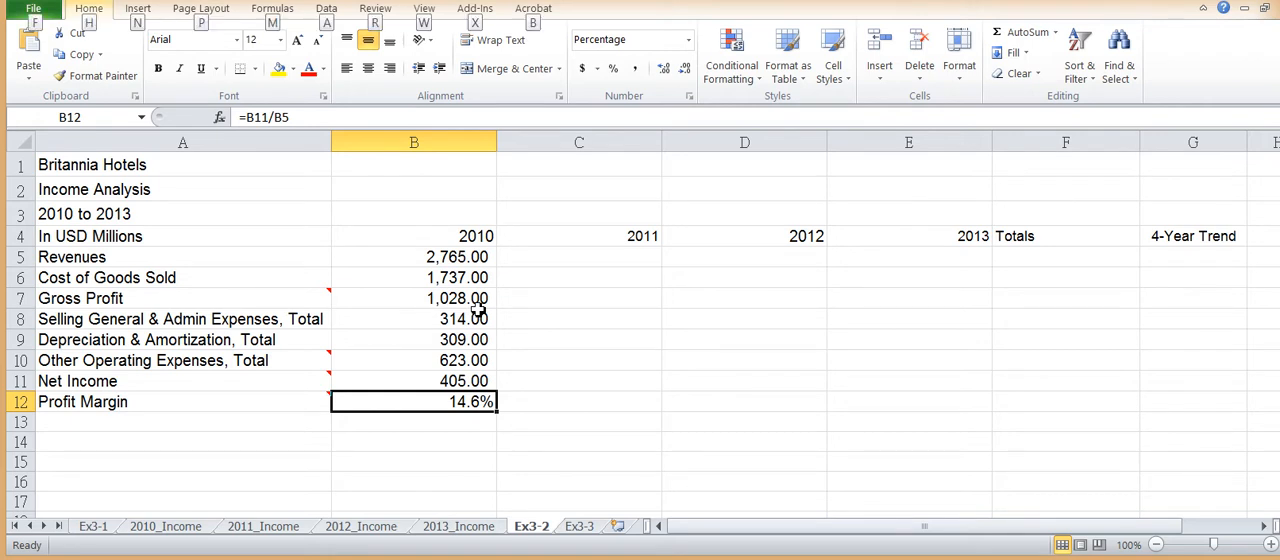